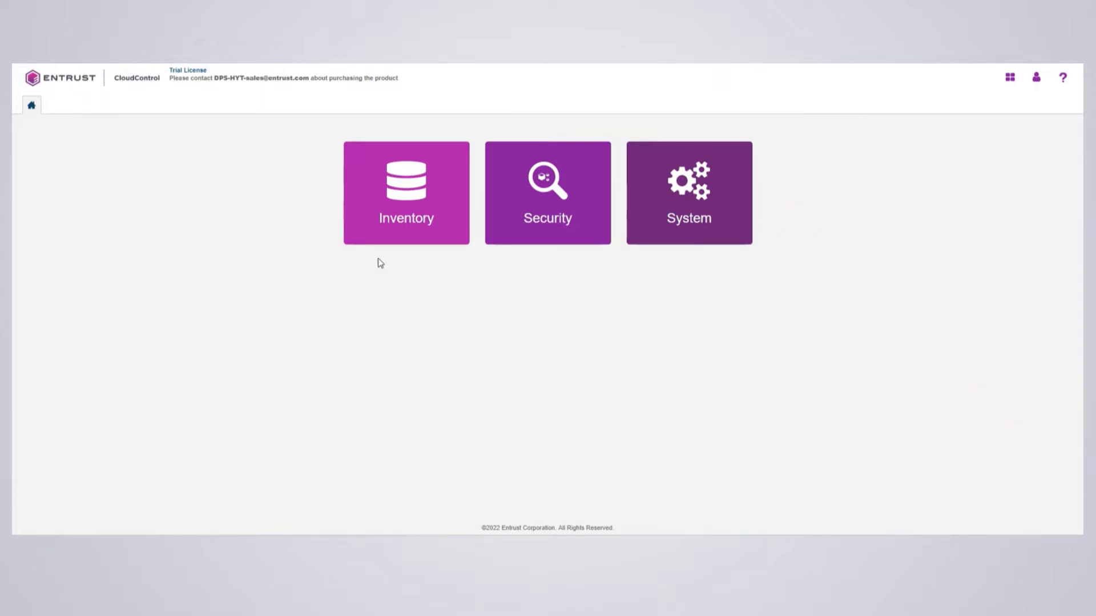
Open the Log Analysis page from the Security section
left_click(535, 210)
left_click(625, 293)
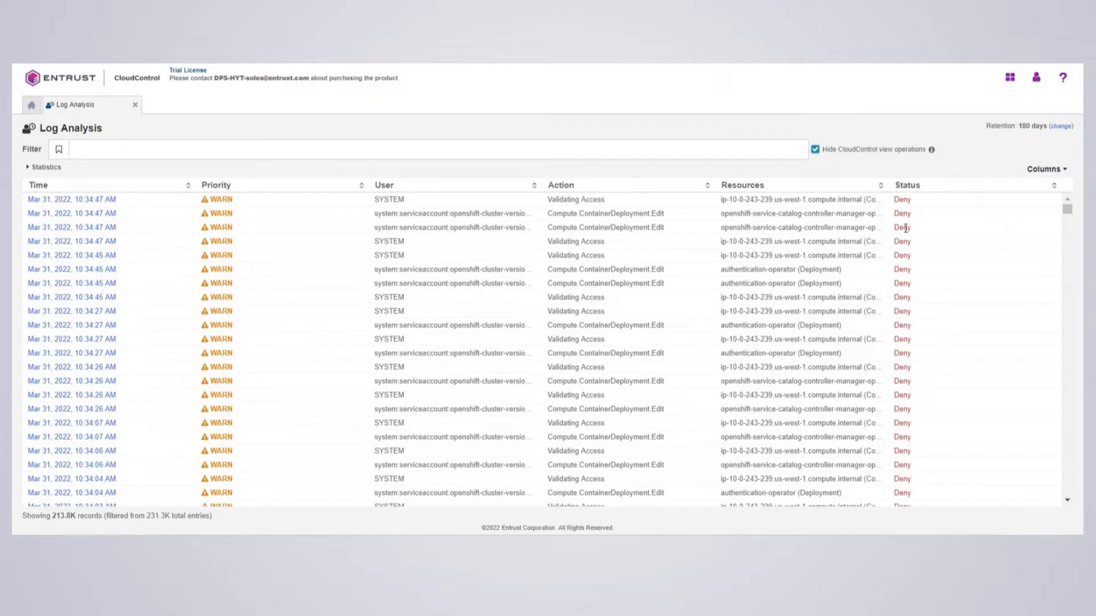
Examine the details of the most recent denied log entries one by one, then close the detail view
left_click(80, 200)
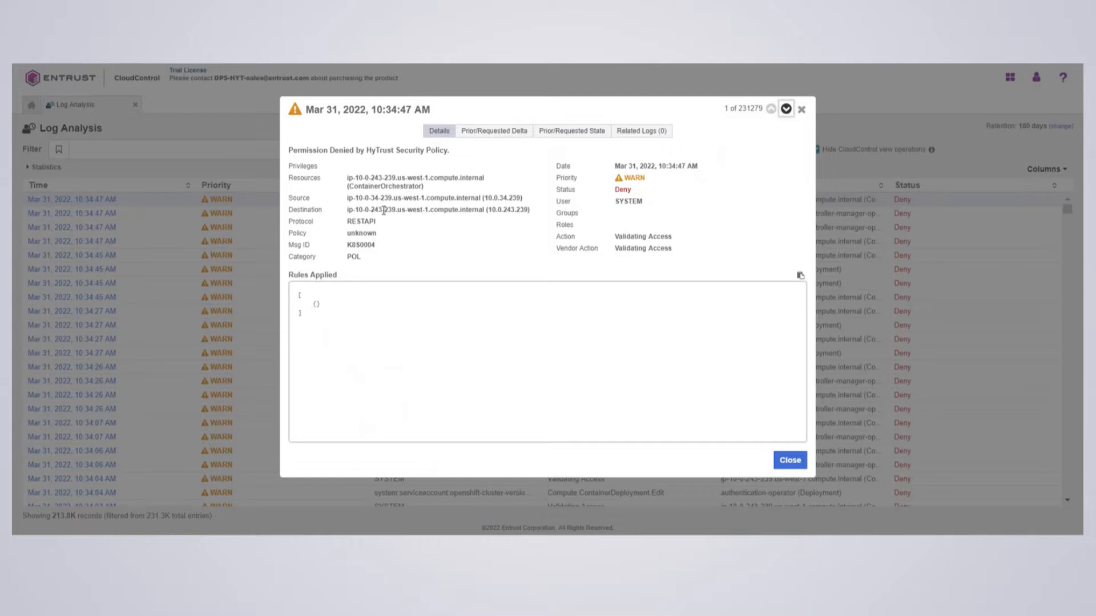
left_click(785, 112)
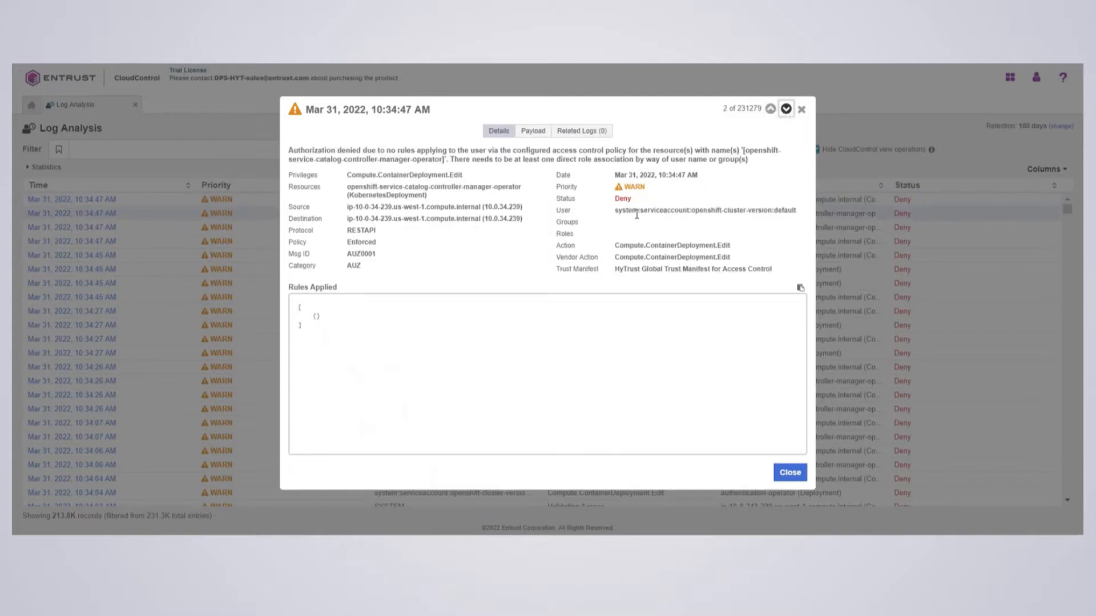
left_click_drag(617, 214, 792, 214)
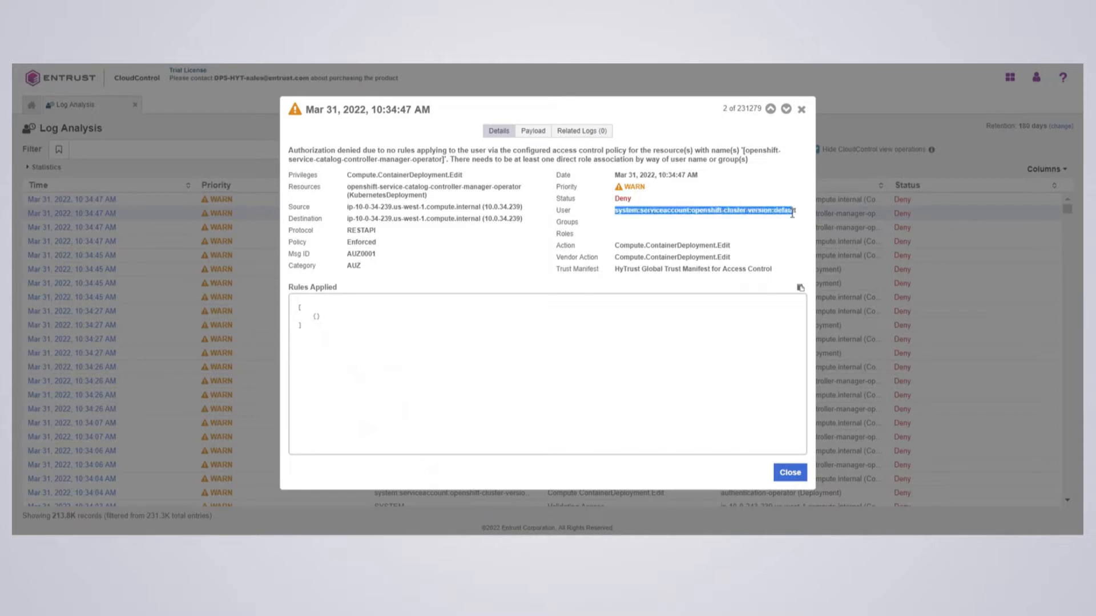
left_click(741, 234)
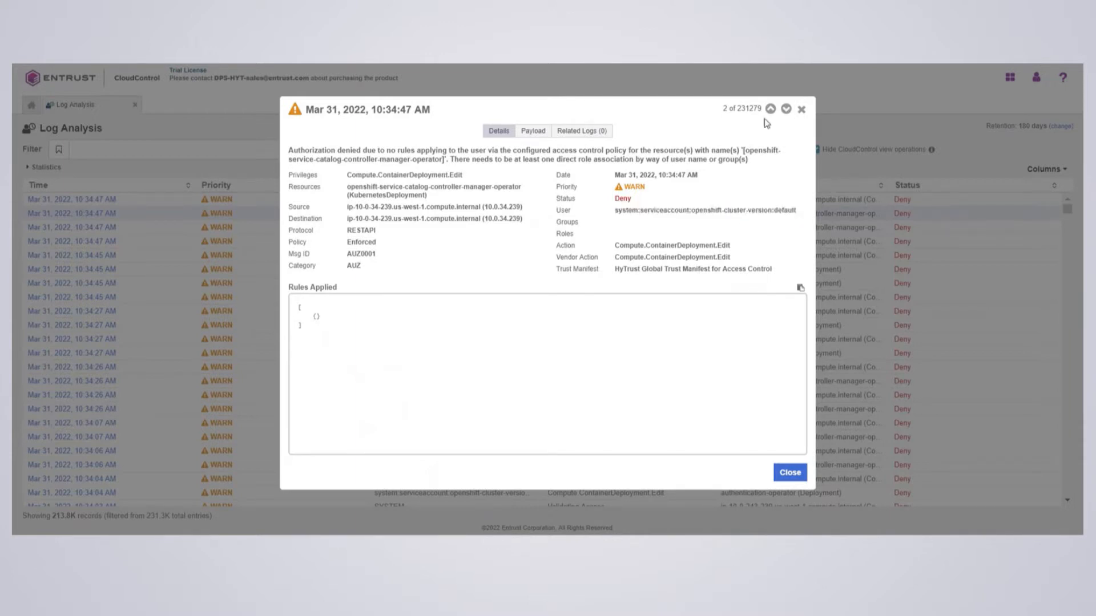
left_click(786, 109)
left_click(786, 109)
left_click(785, 110)
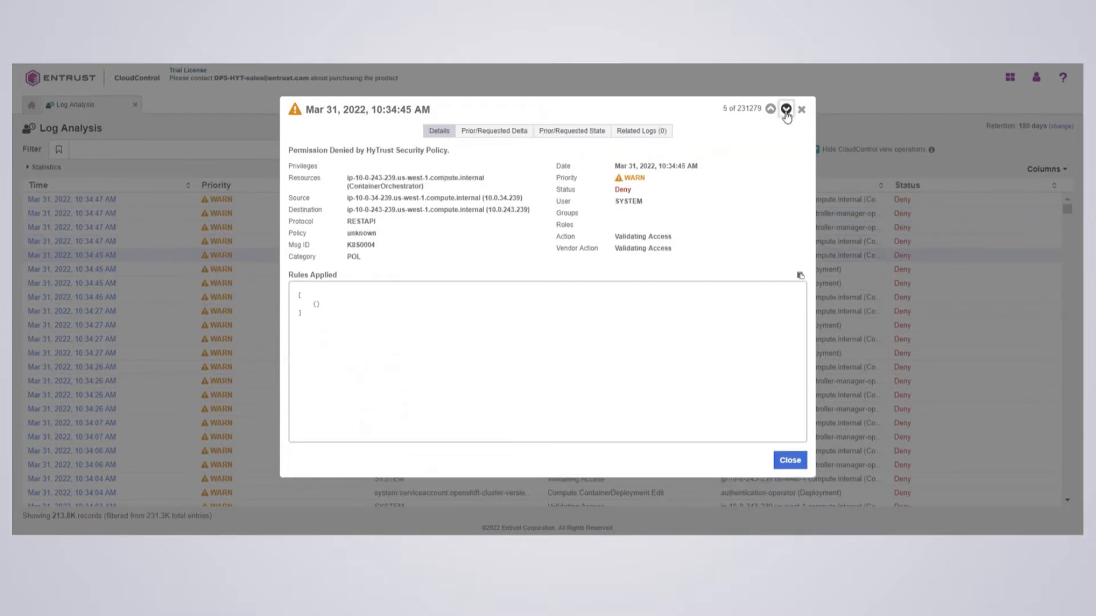
left_click(786, 109)
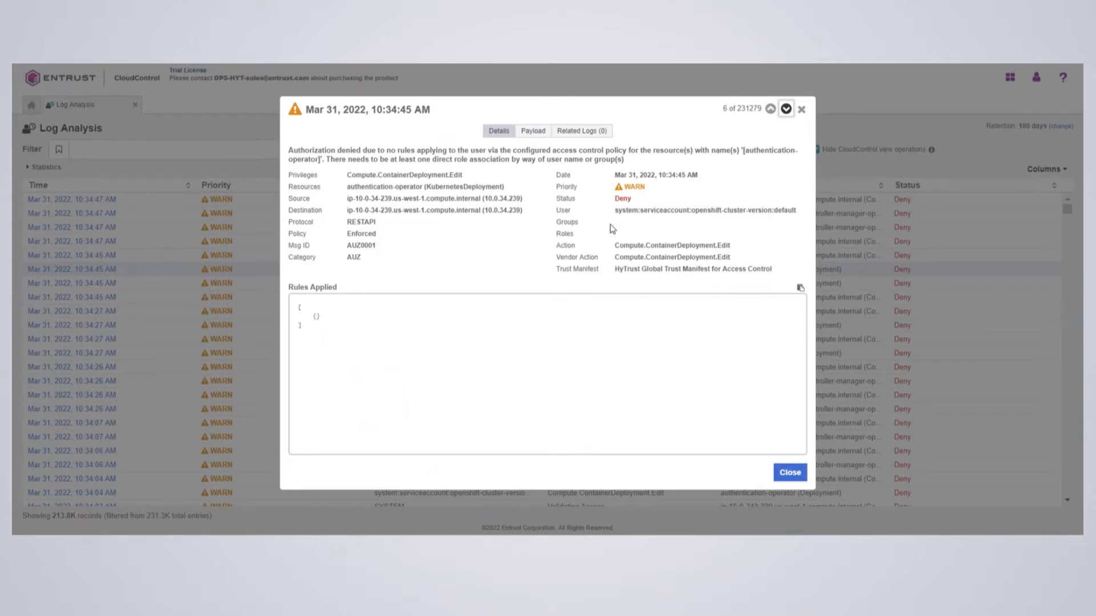
left_click(788, 474)
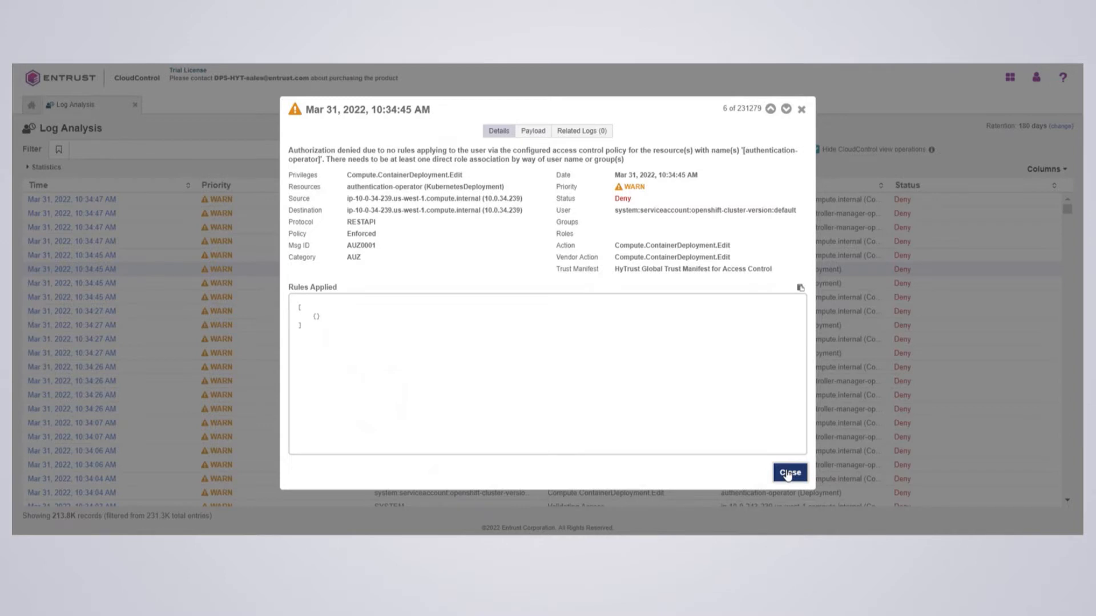
left_click(787, 474)
Return home and open Trust Manifests from the Security section
left_click(31, 105)
left_click(501, 208)
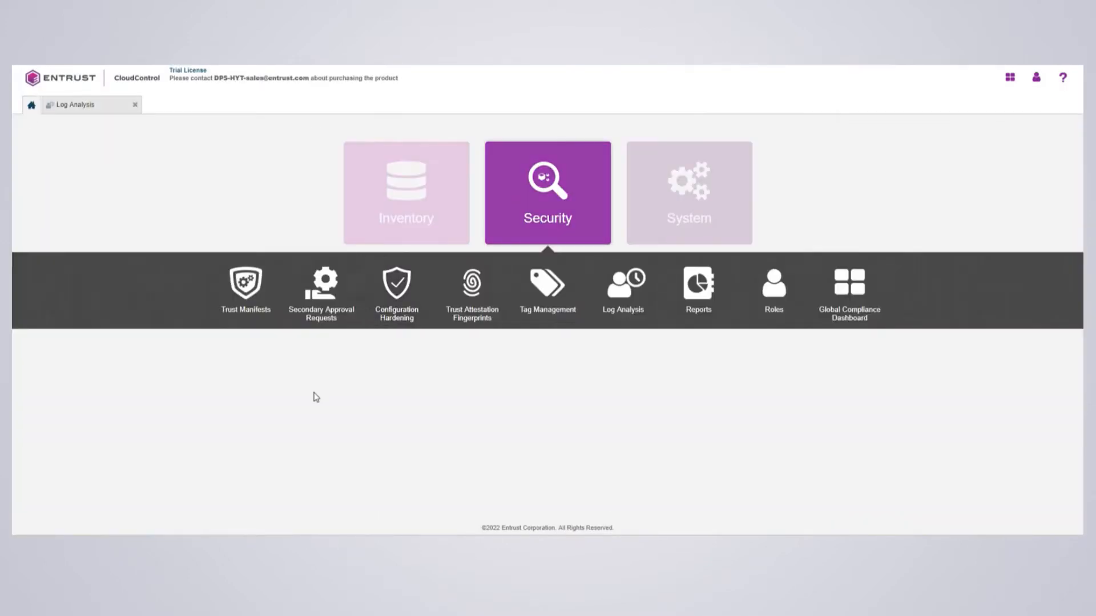
left_click(248, 288)
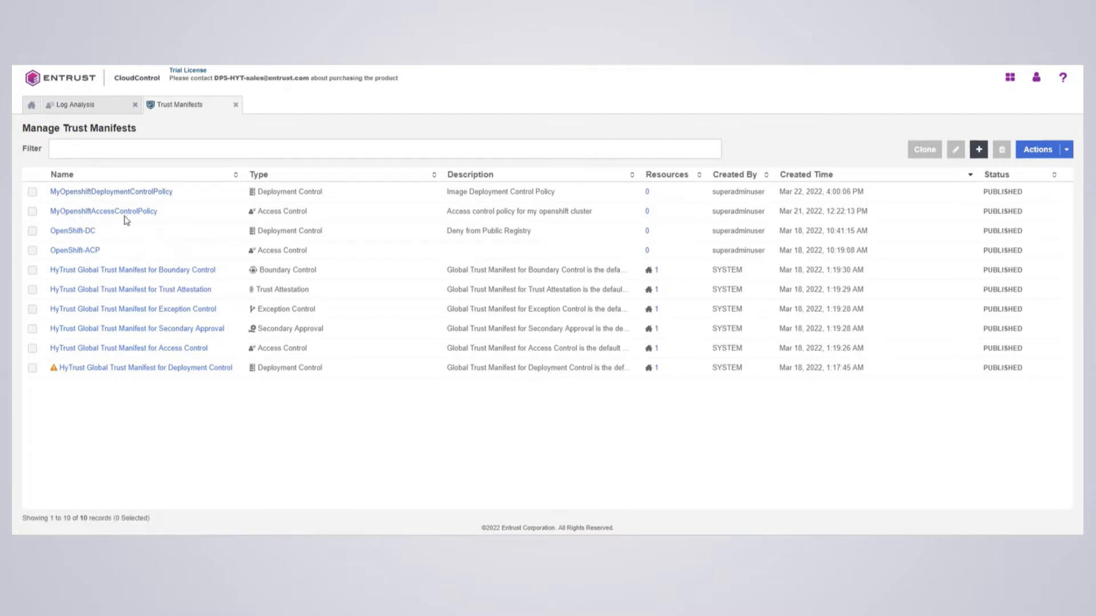
left_click(979, 150)
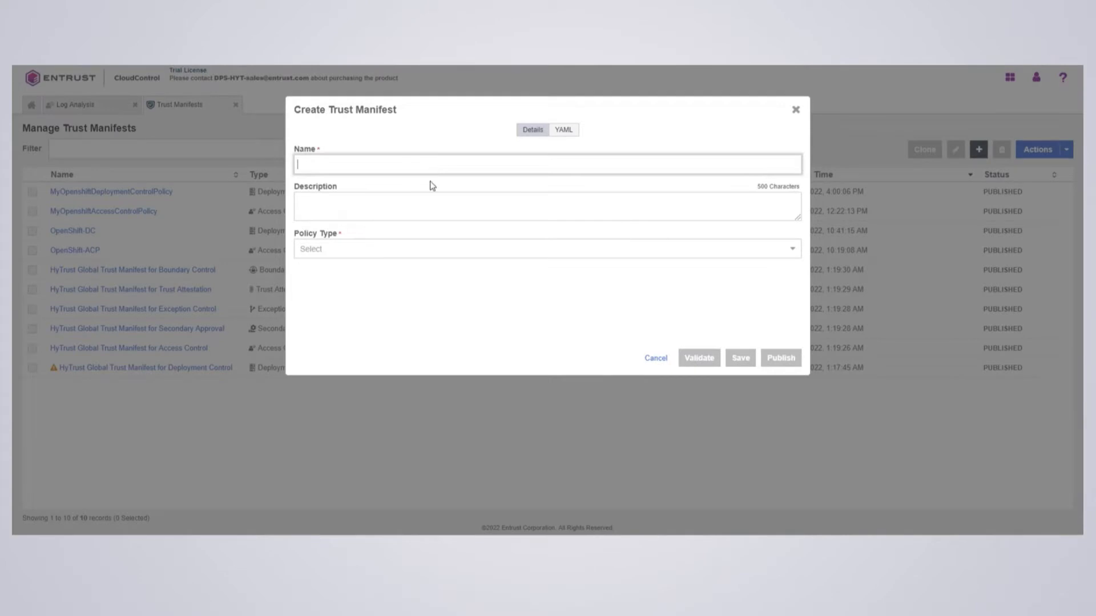
left_click(377, 252)
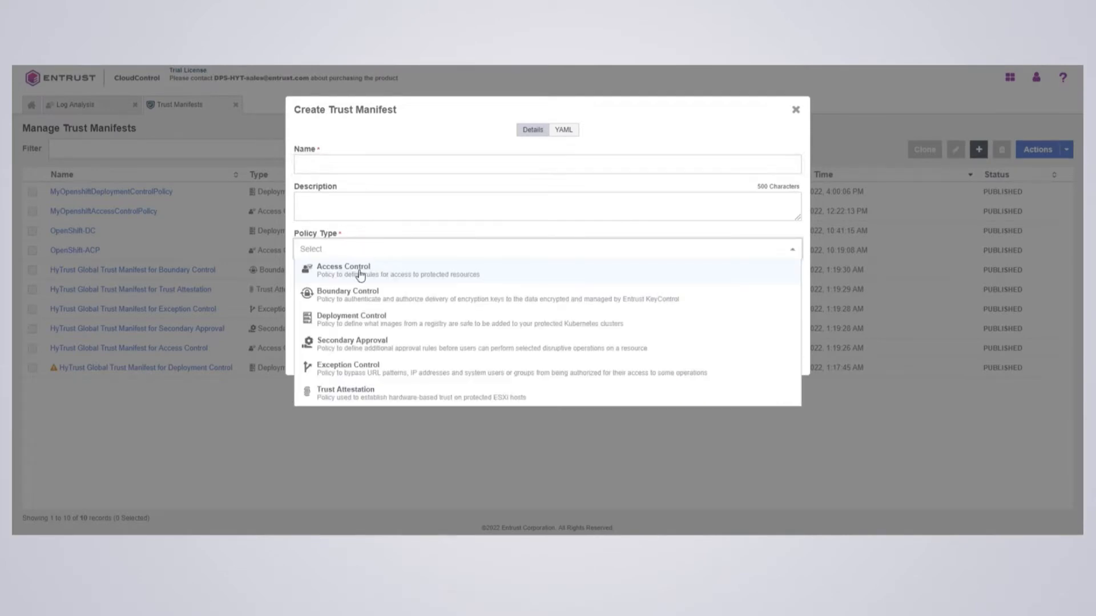
left_click(359, 270)
scroll(419, 355, "down", 1)
scroll(419, 354, "down", 2)
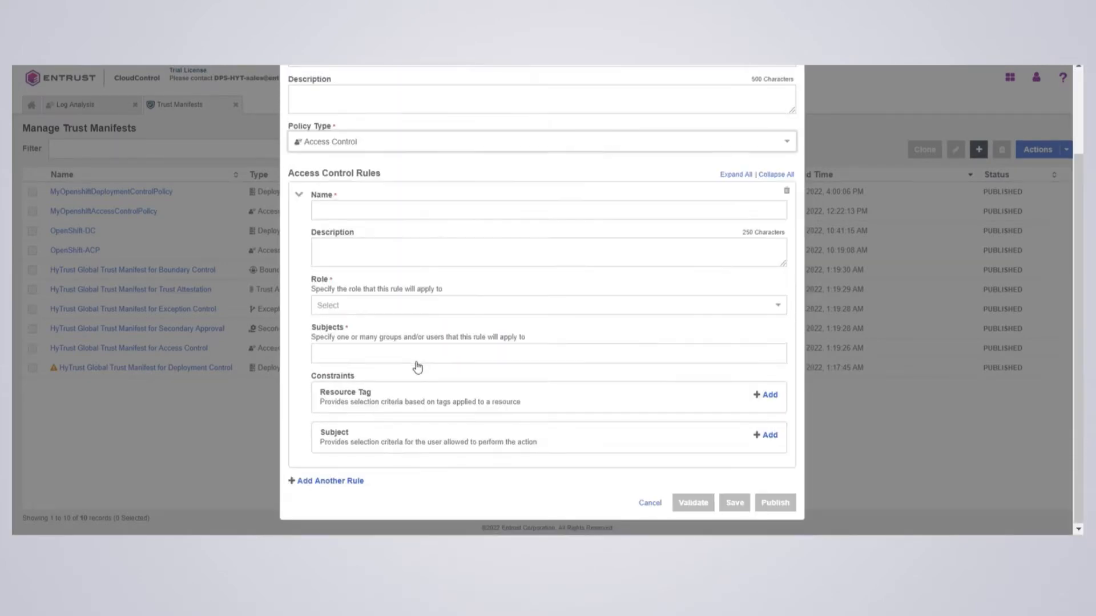
scroll(592, 381, "up", 3)
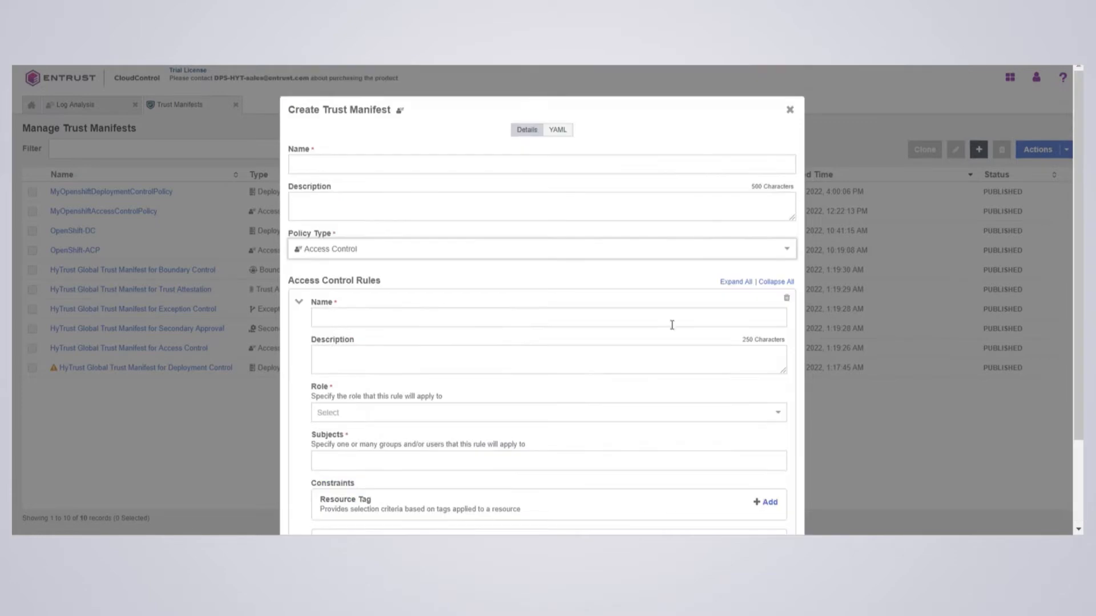
left_click(789, 110)
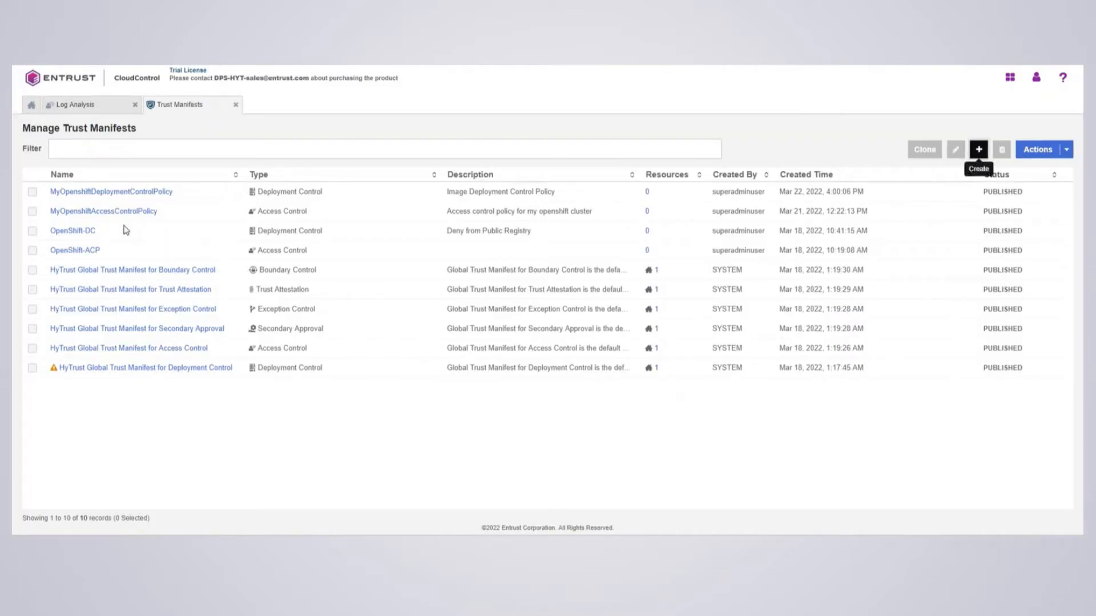
Open the MyOpenshiftAccessControlPolicy manifest in edit mode and review its rule's role options
left_click(94, 213)
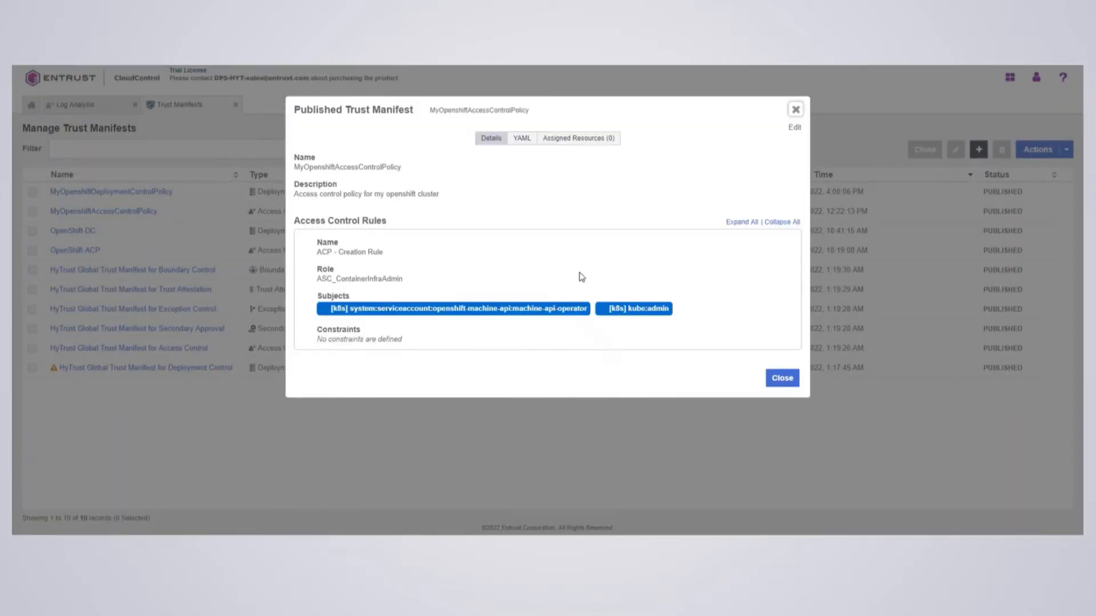
left_click(795, 128)
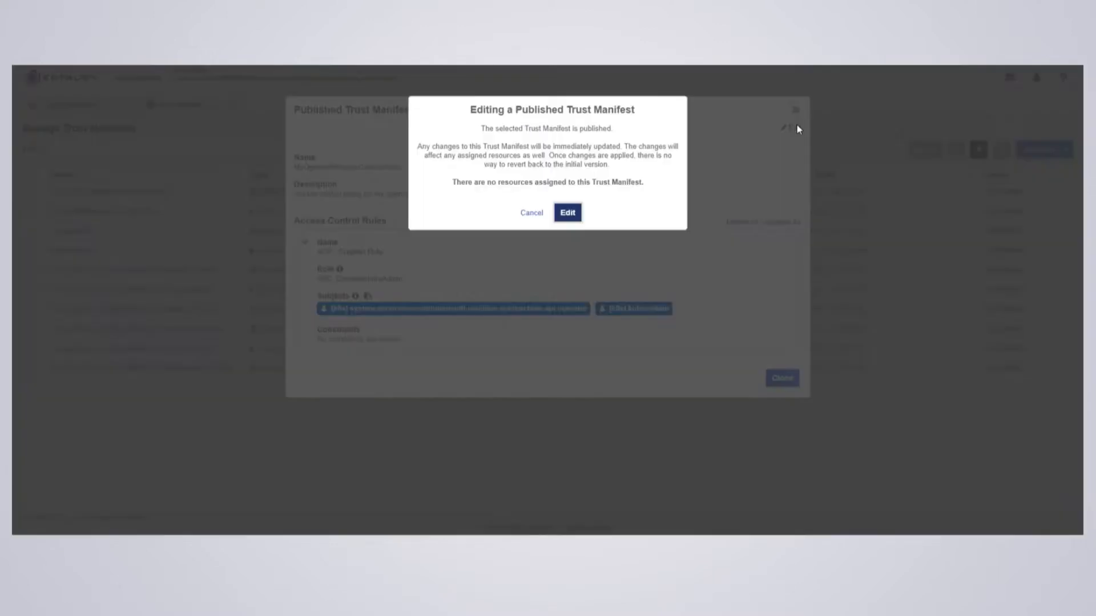
left_click(568, 214)
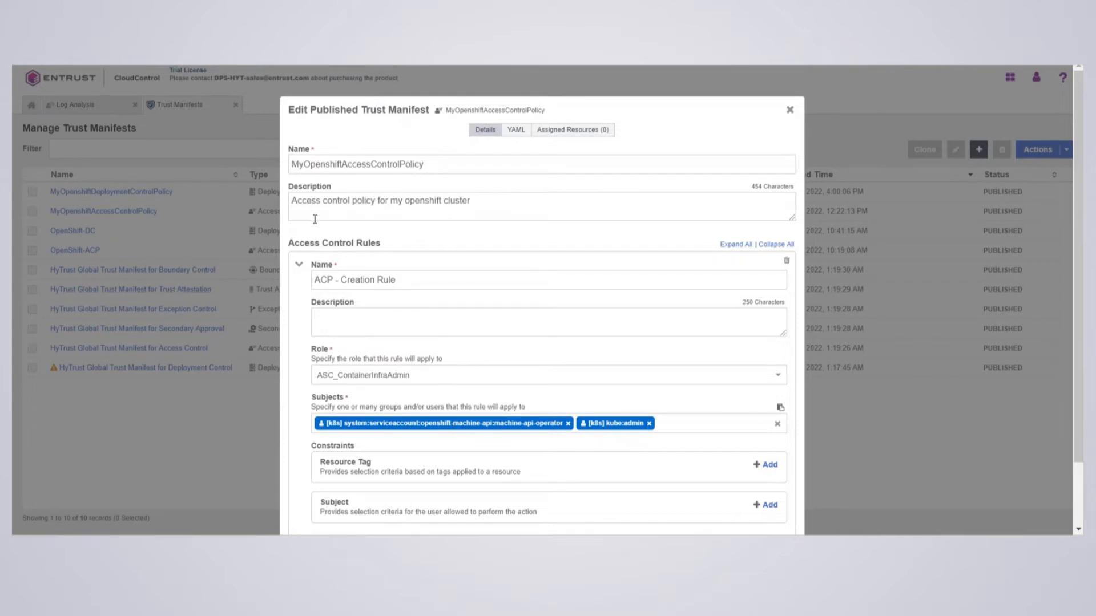
scroll(419, 303, "down", 2)
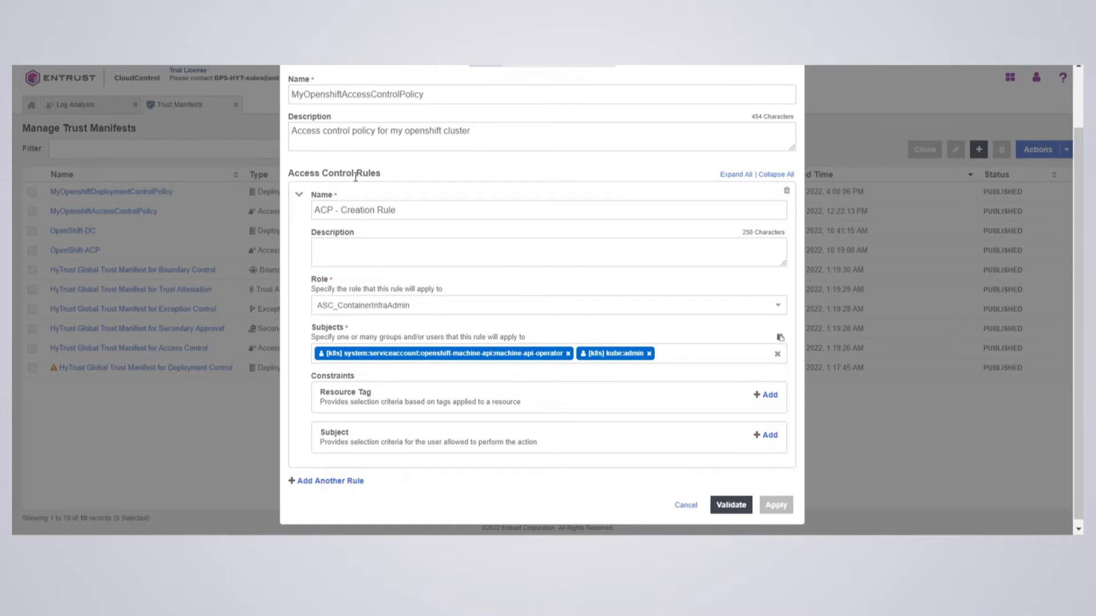
scroll(372, 237, "down", 1)
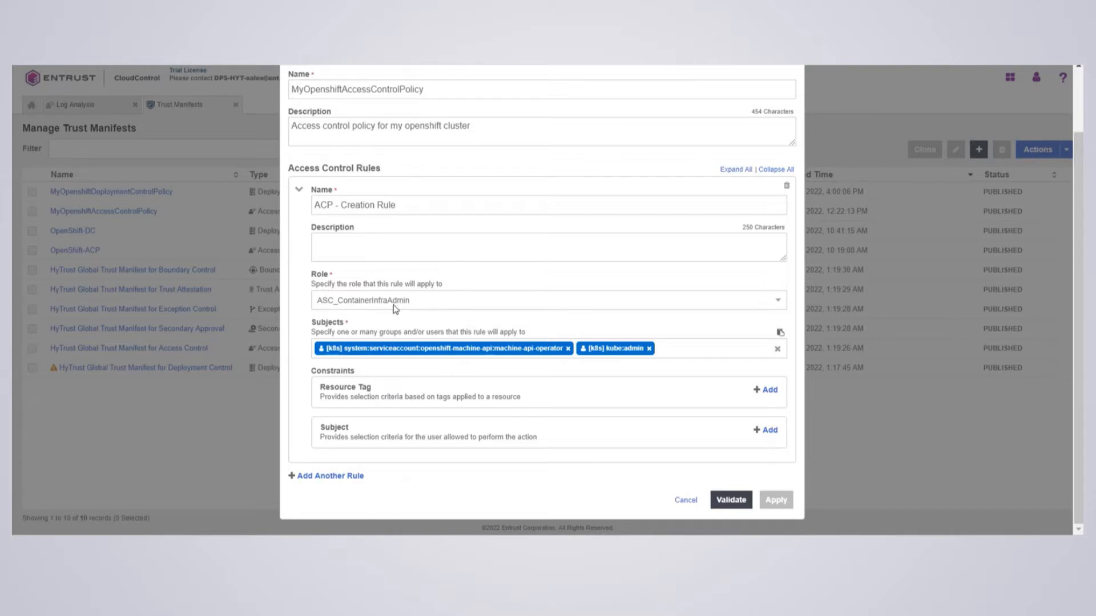
left_click(410, 304)
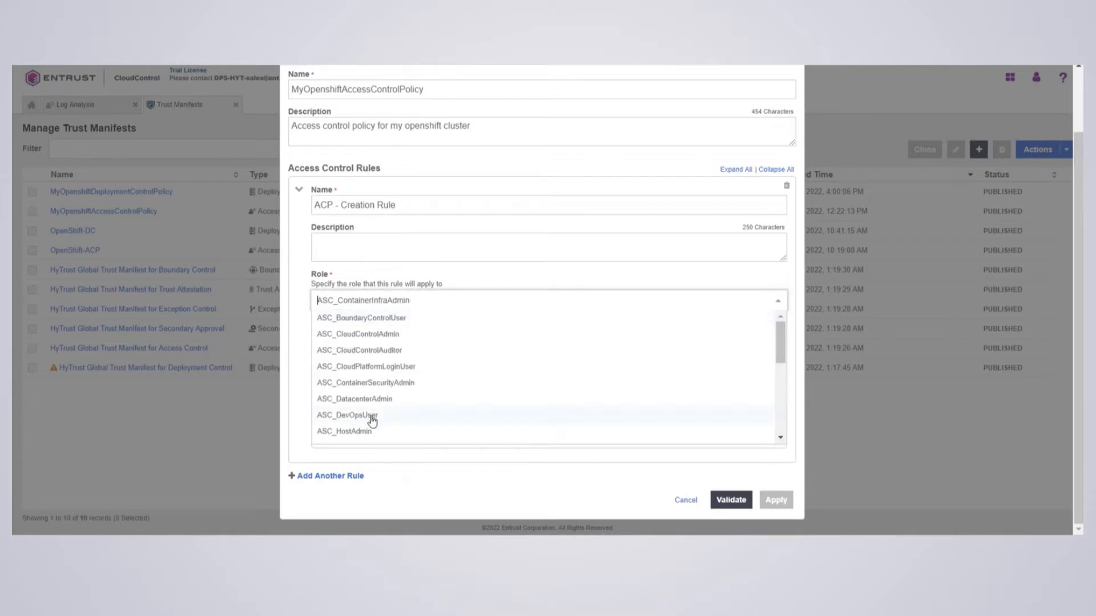
left_click(462, 280)
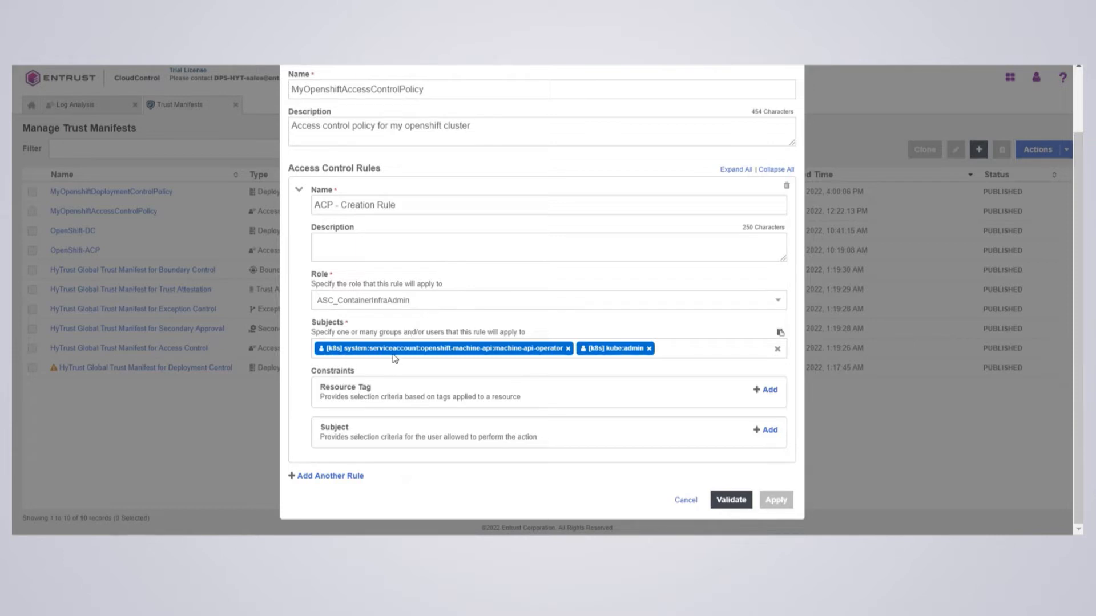
Try adding a Kubernetes subject k8s:user:kube:adm to the rule, then close the subject popup
left_click(691, 357)
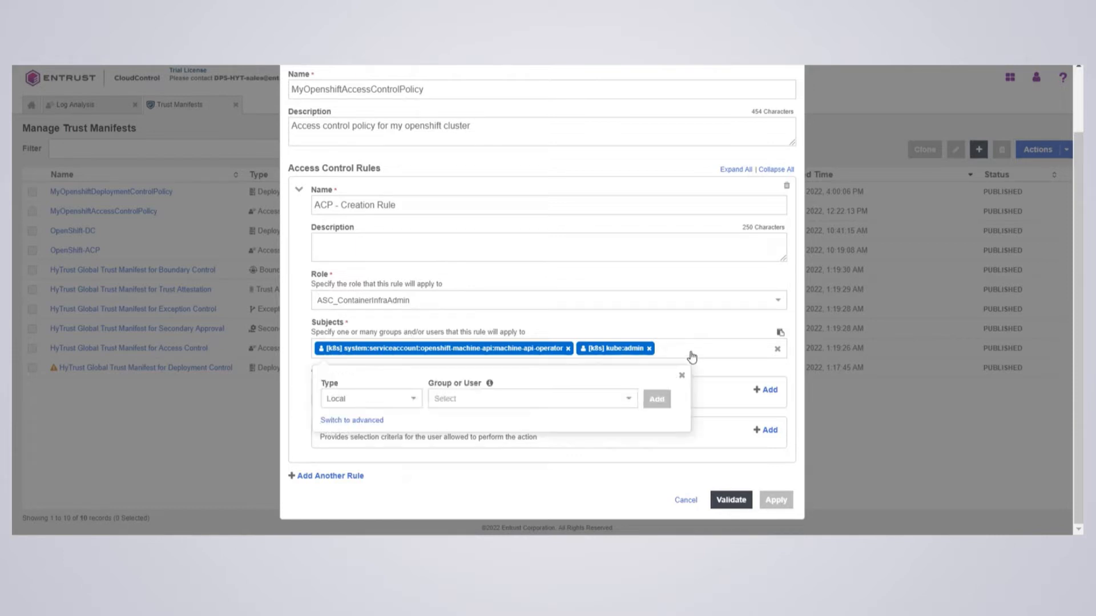
left_click(380, 404)
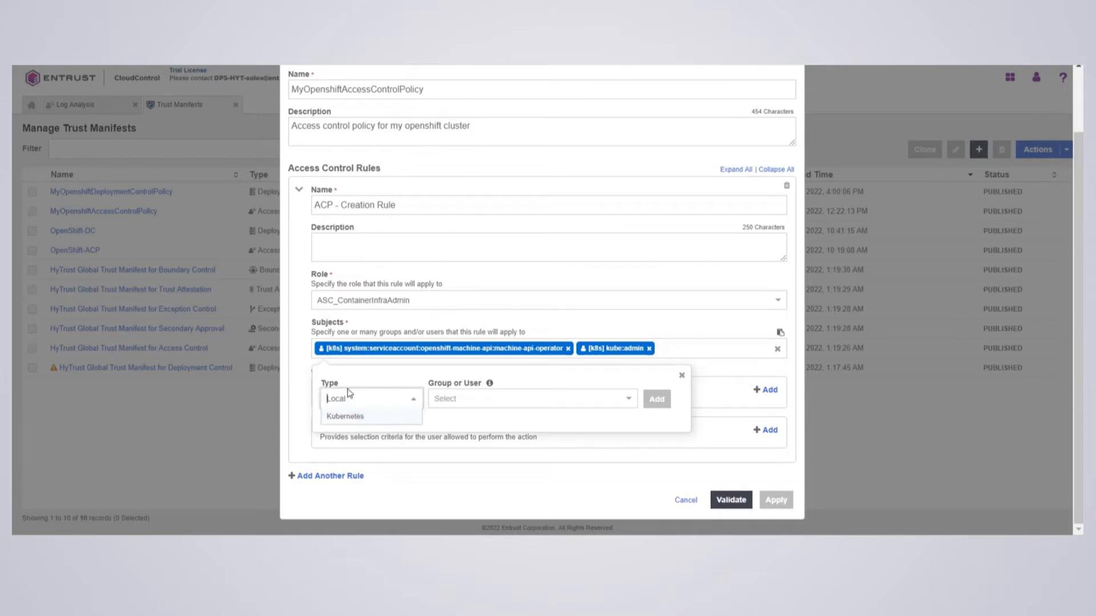
left_click(341, 419)
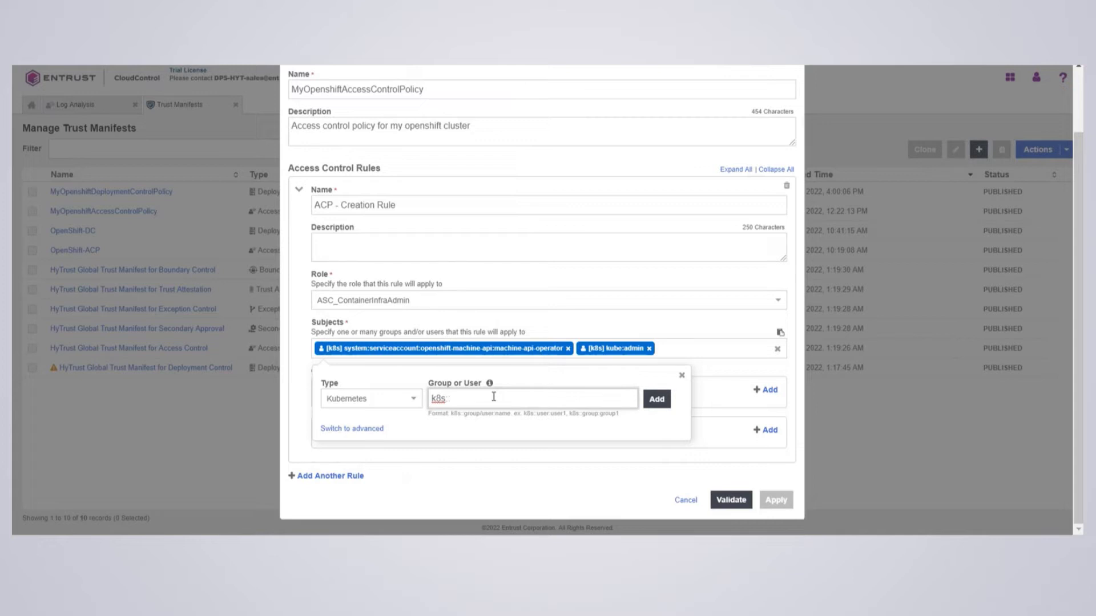
type("user:kube:admin")
left_click(682, 377)
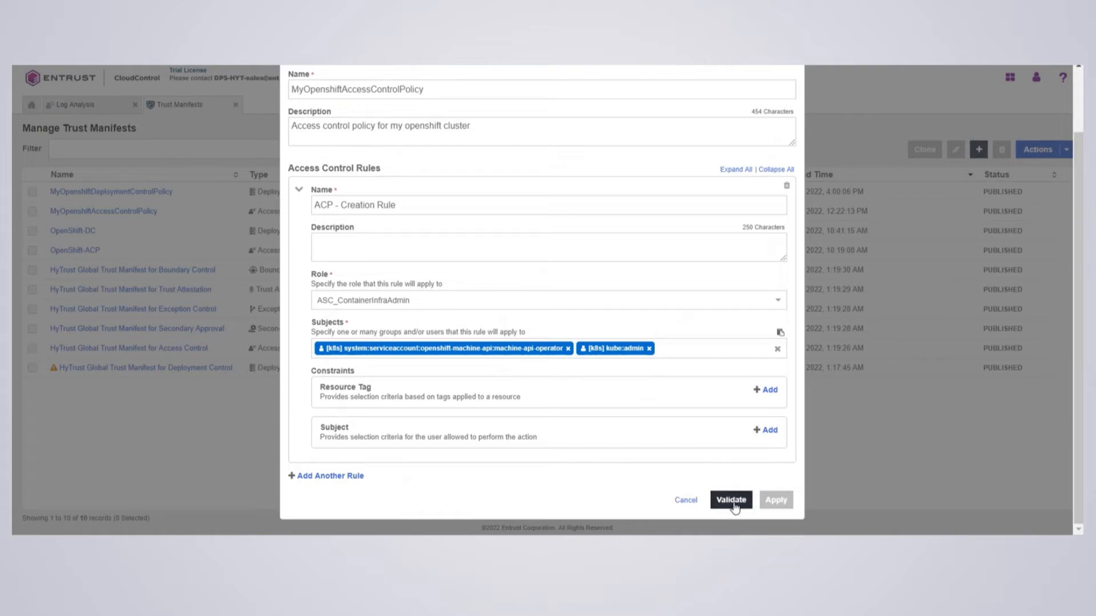
Validate the manifest and close the edit dialog without applying changes
left_click(733, 502)
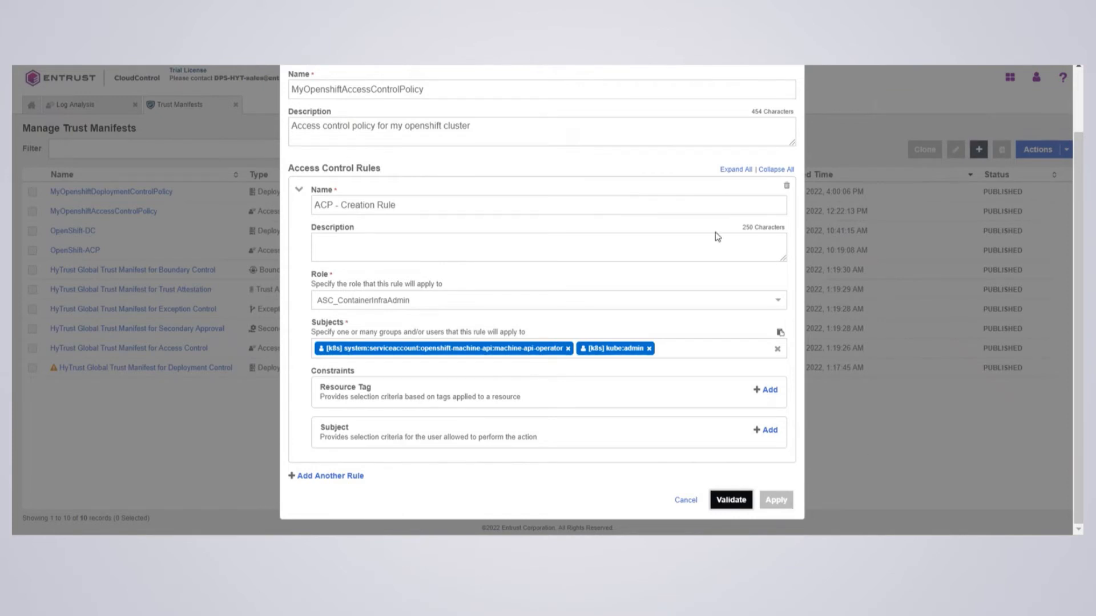
scroll(717, 236, "up", 2)
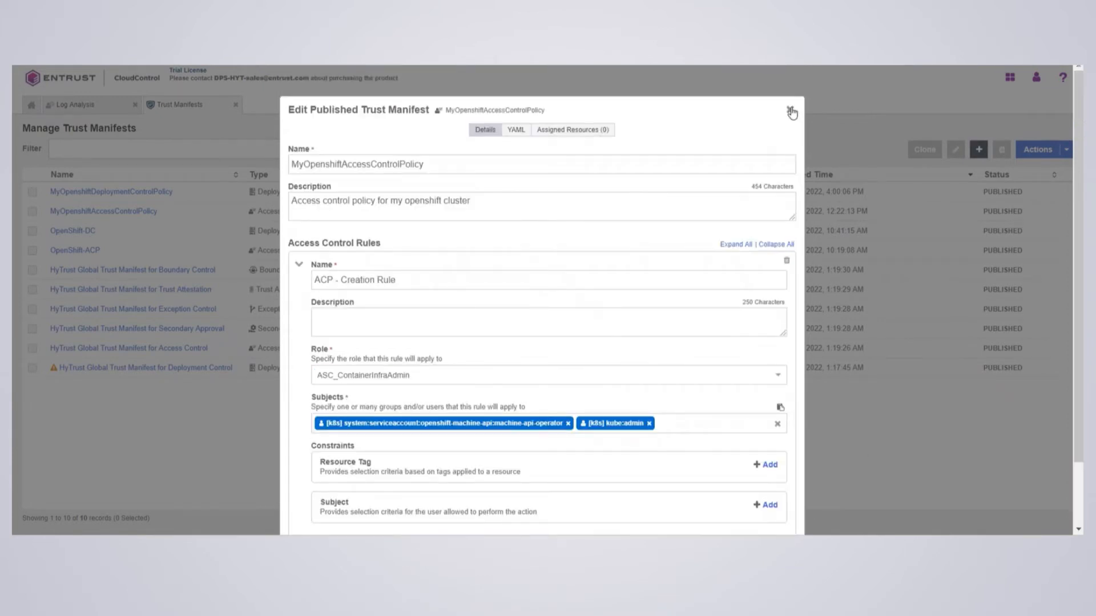
left_click(791, 112)
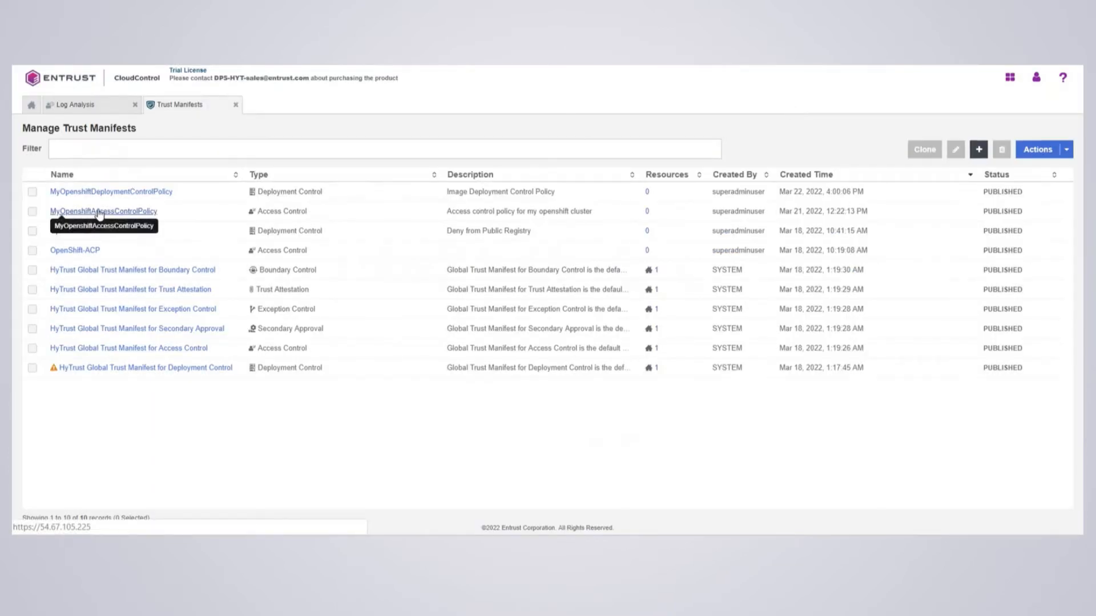
Assign MyOpenshiftAccessControlPolicy to the OpenShift cluster resource ip-10-0-243-239 and close the summary
left_click(32, 212)
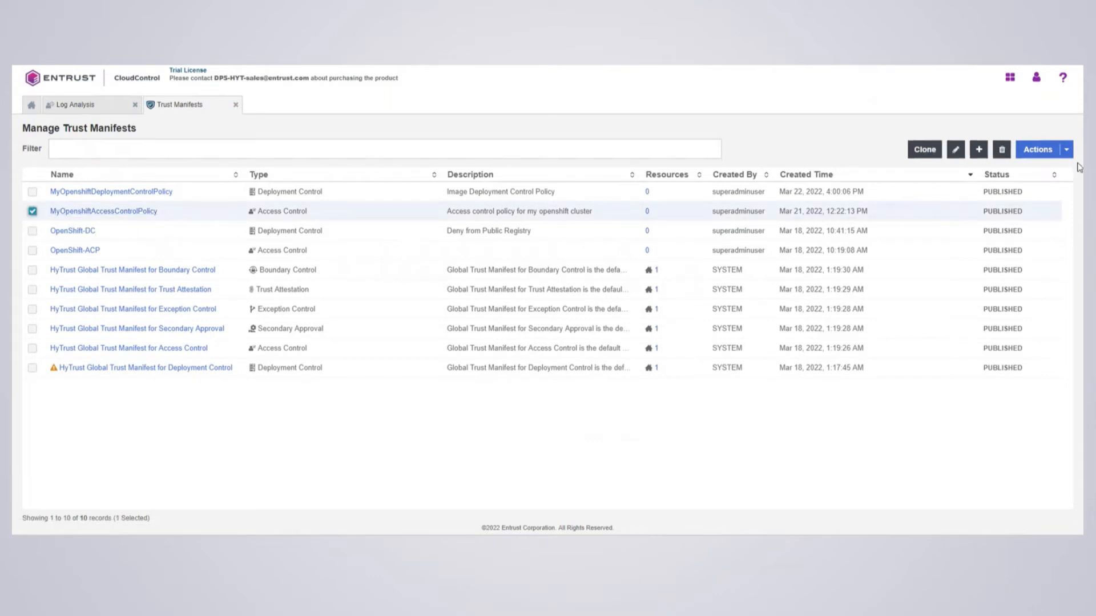
left_click(1064, 151)
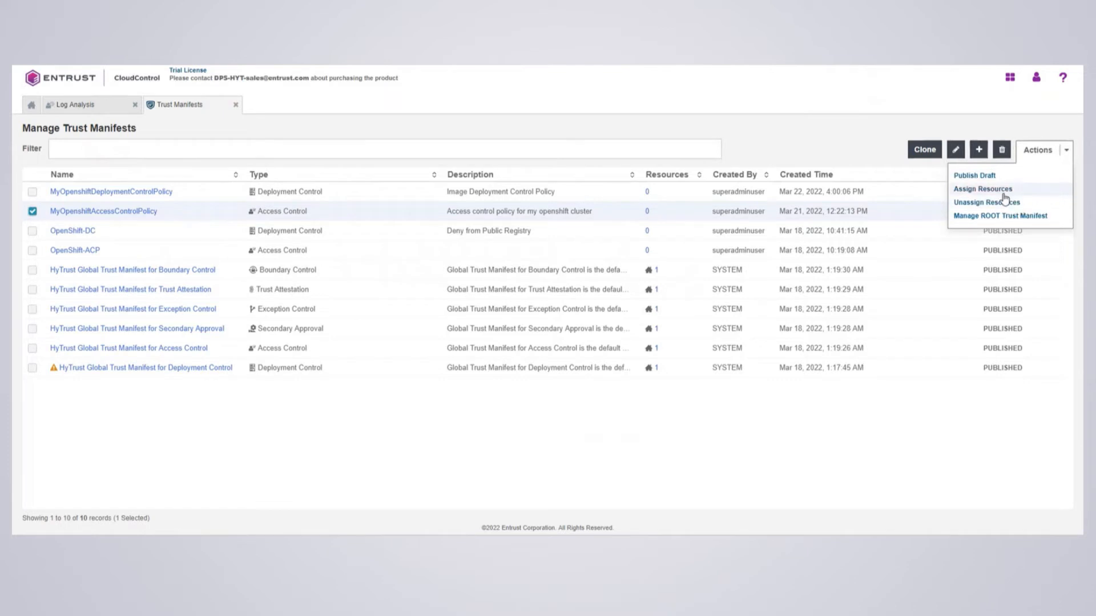
left_click(997, 192)
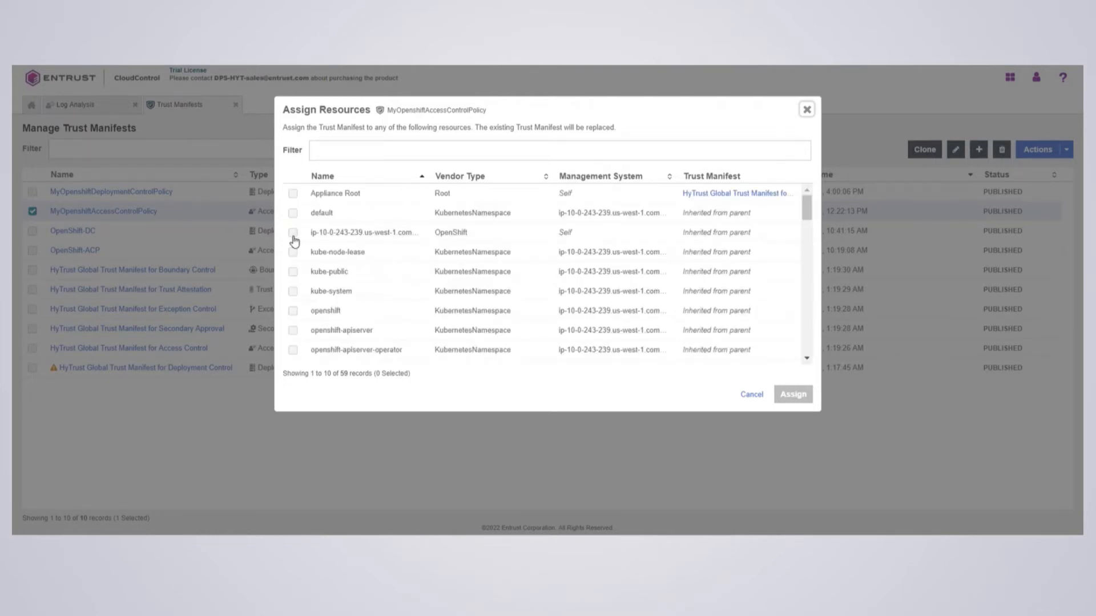
left_click(293, 236)
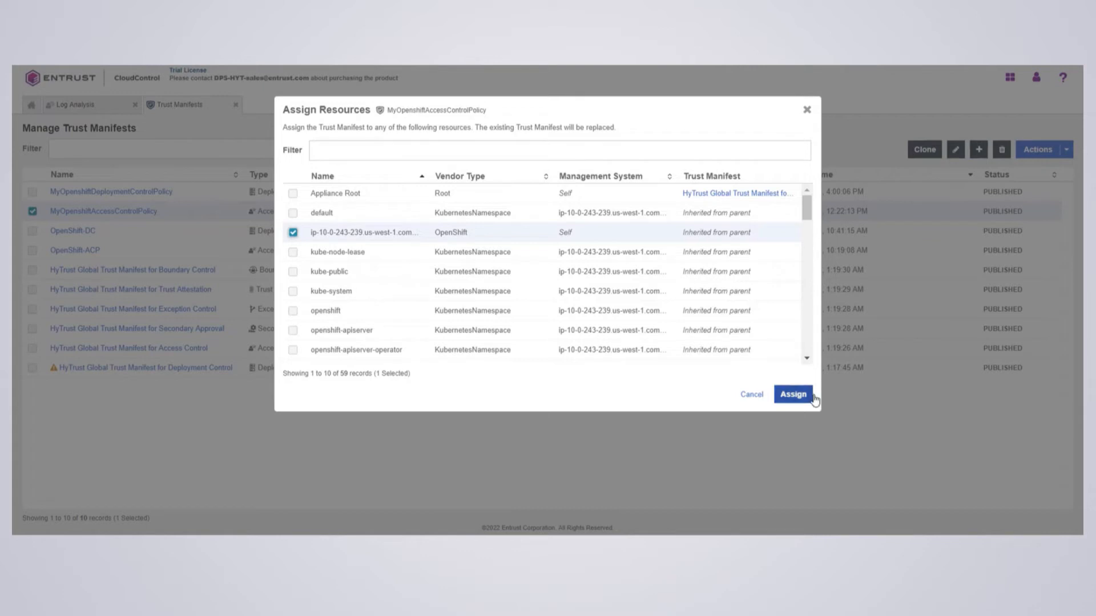
left_click(794, 395)
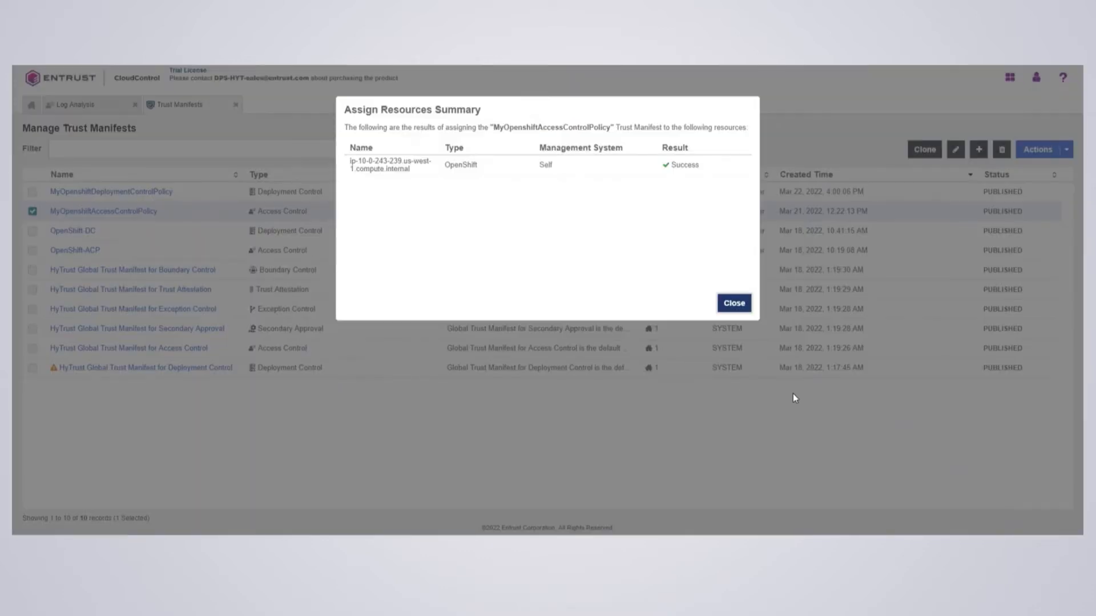
left_click(736, 310)
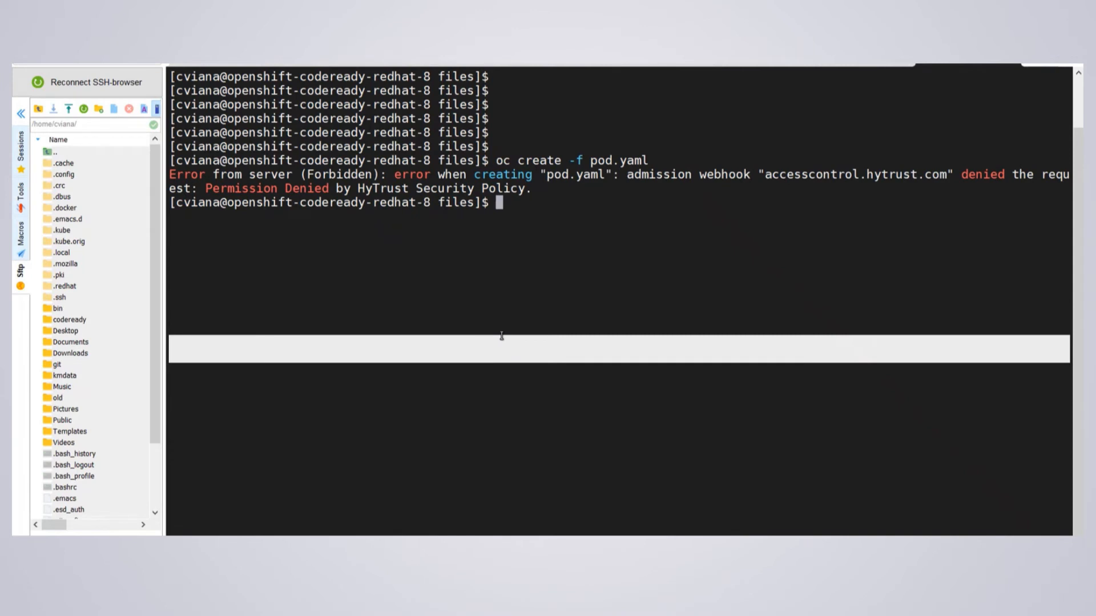
Create the pod from pod.yaml again, then try deleting pod tutum-centos3 with oc delete pod
key("Up")
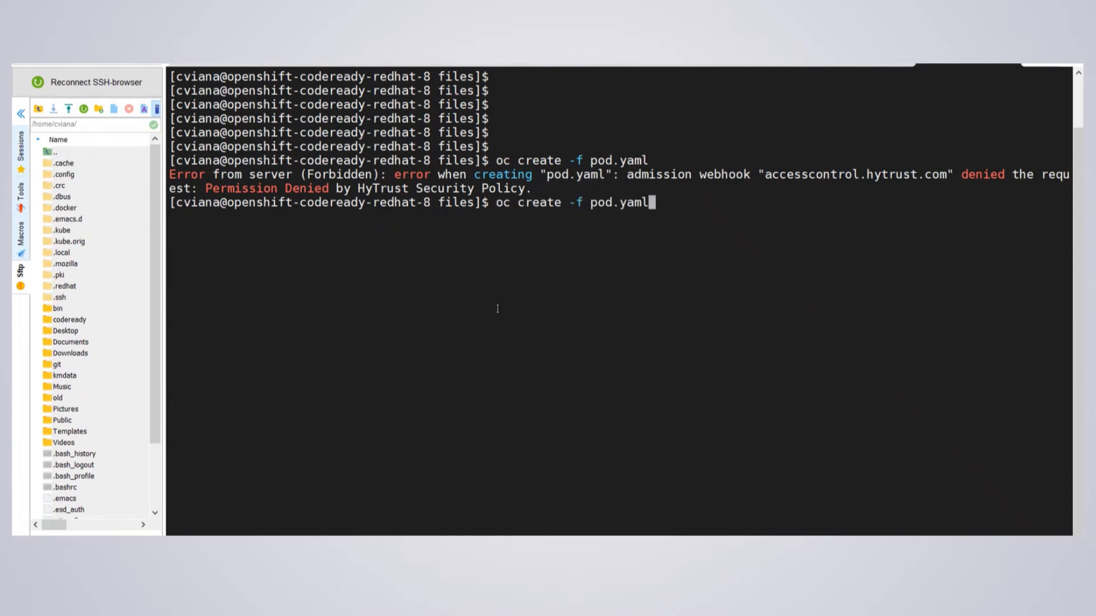
key("Return")
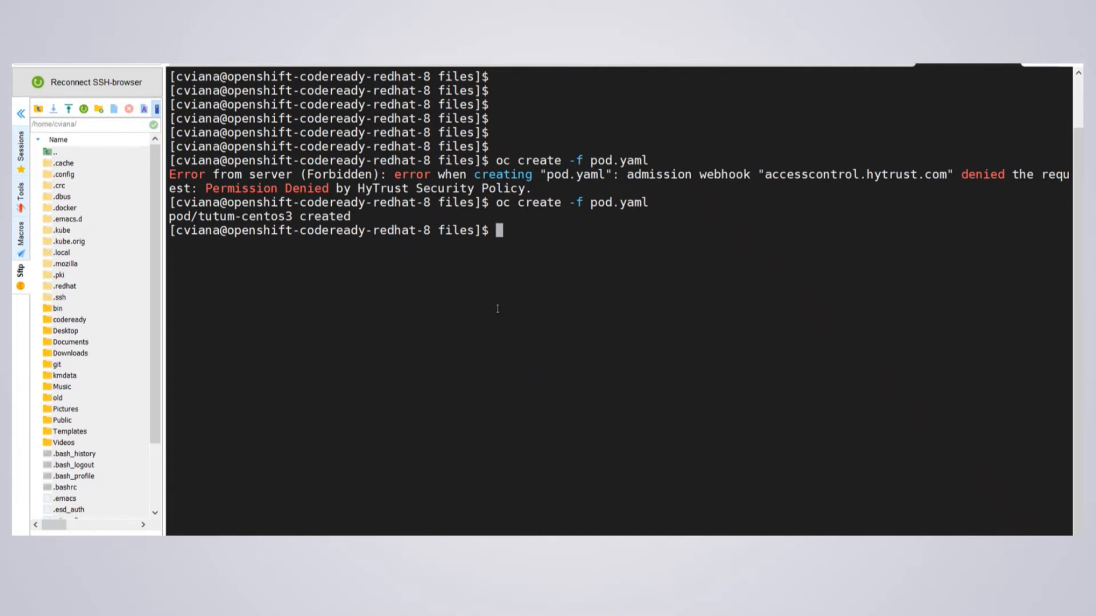
type("oc delete pod")
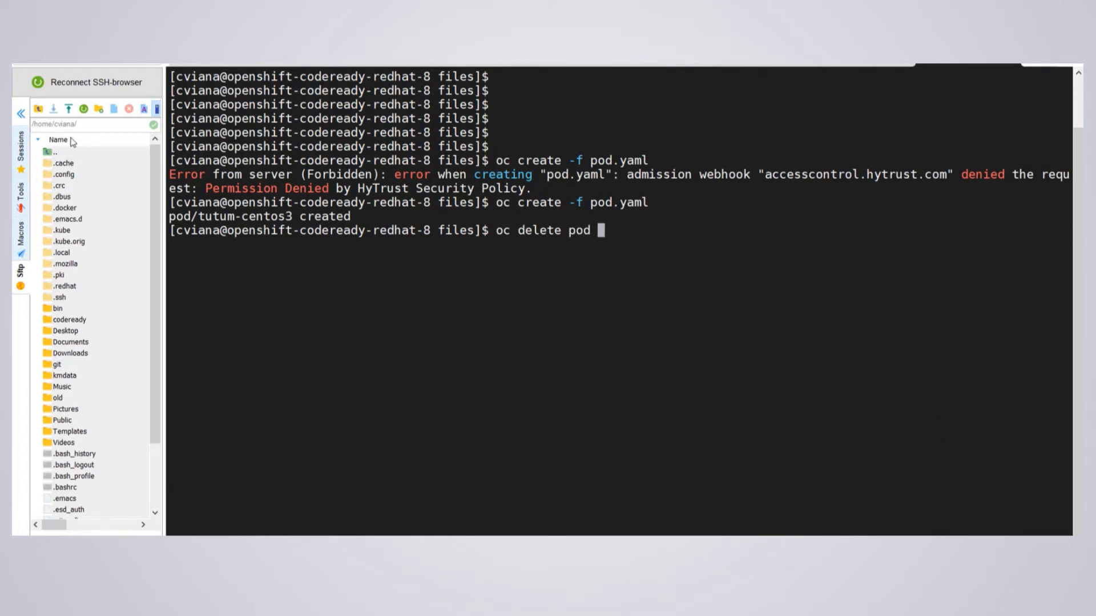
left_click_drag(198, 216, 293, 215)
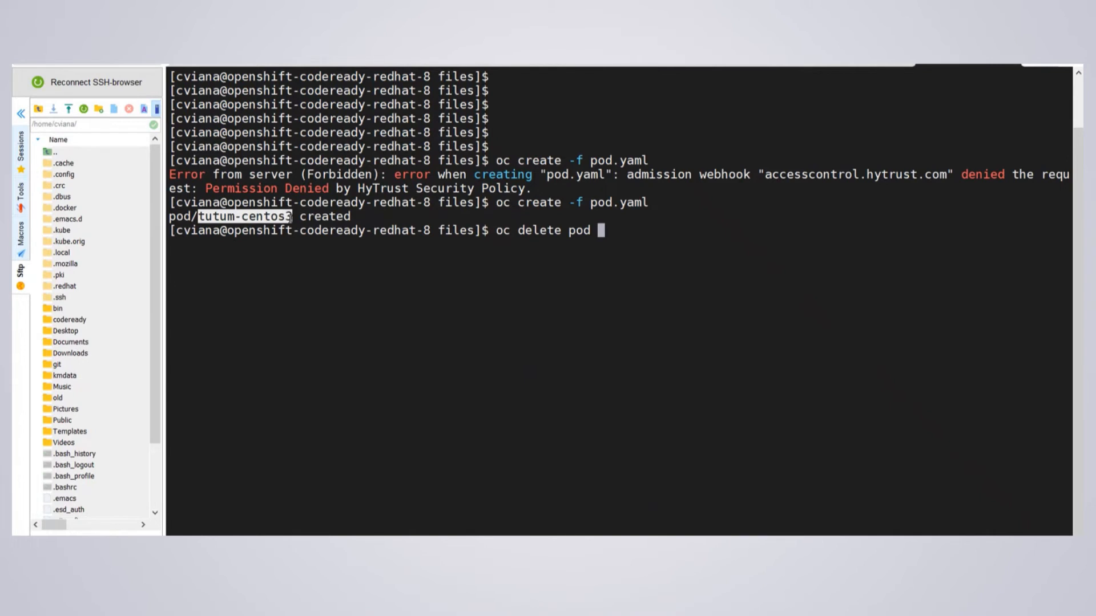
right_click(485, 216)
key("Return")
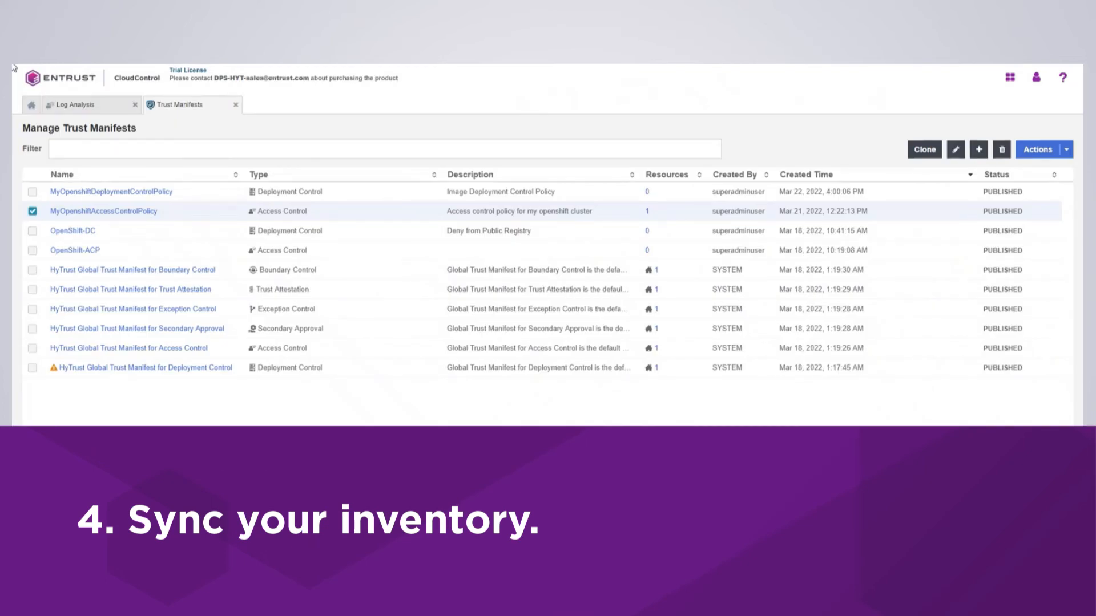
Sync the inventory of Kubernetes cluster ip-10-0-243-239.us-west-1.compute.internal
left_click(27, 105)
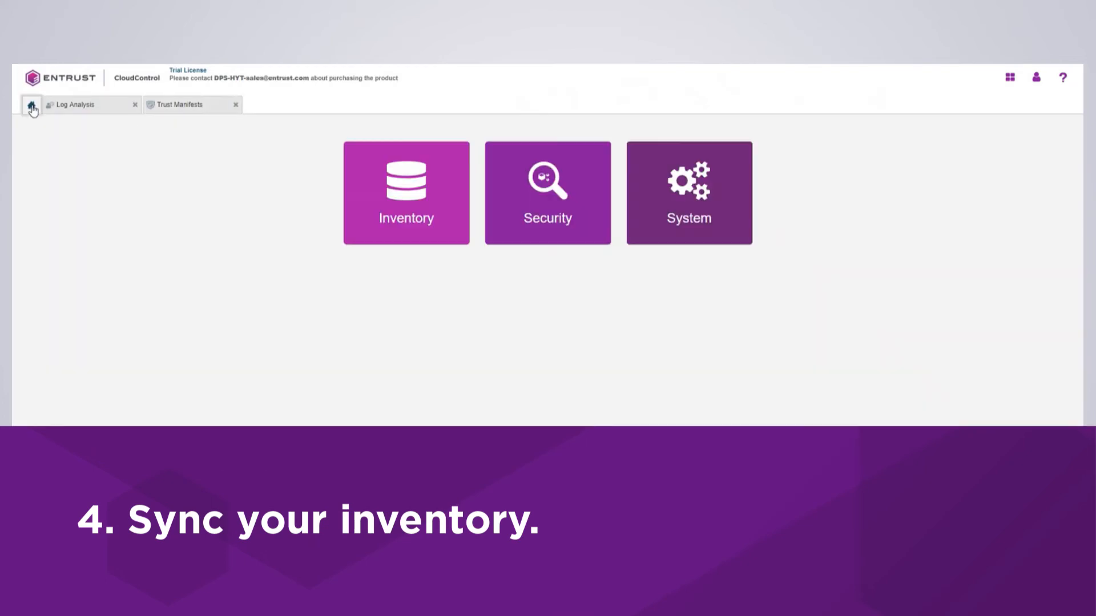
left_click(396, 208)
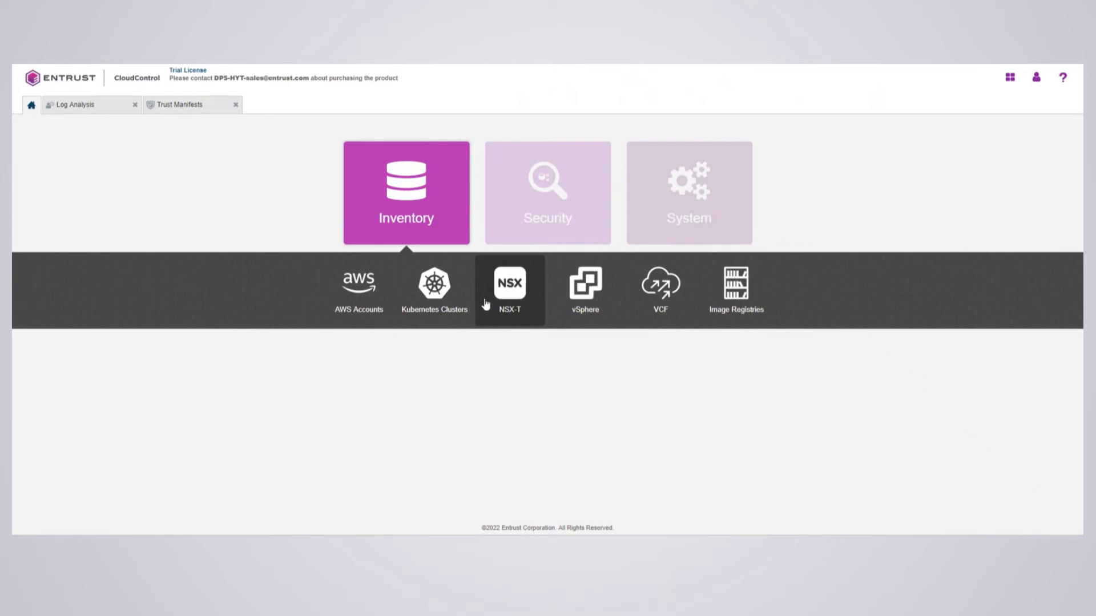
left_click(434, 294)
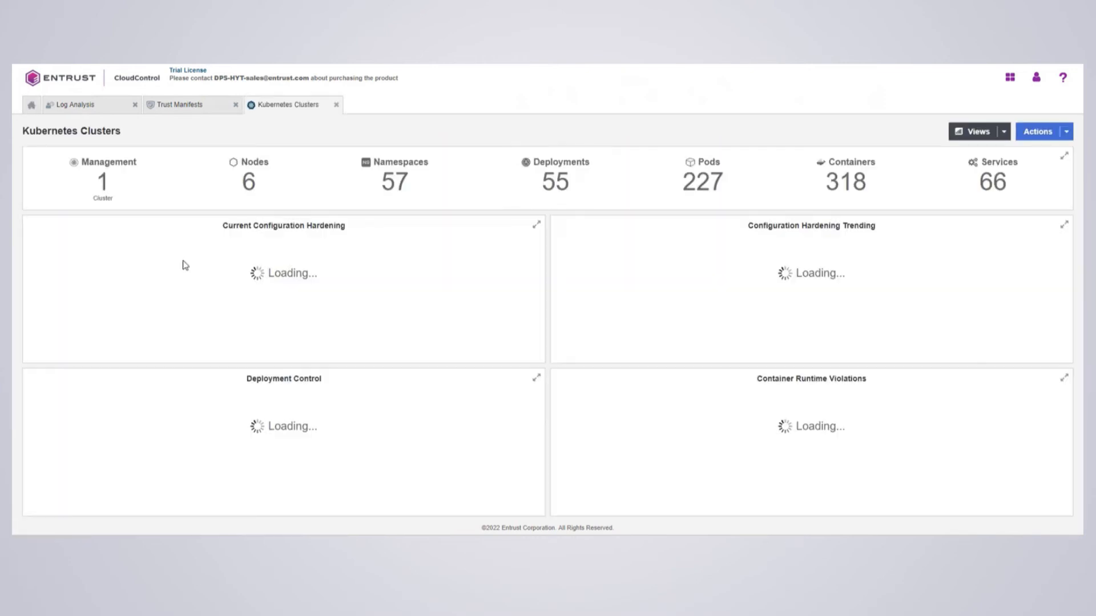
left_click(108, 170)
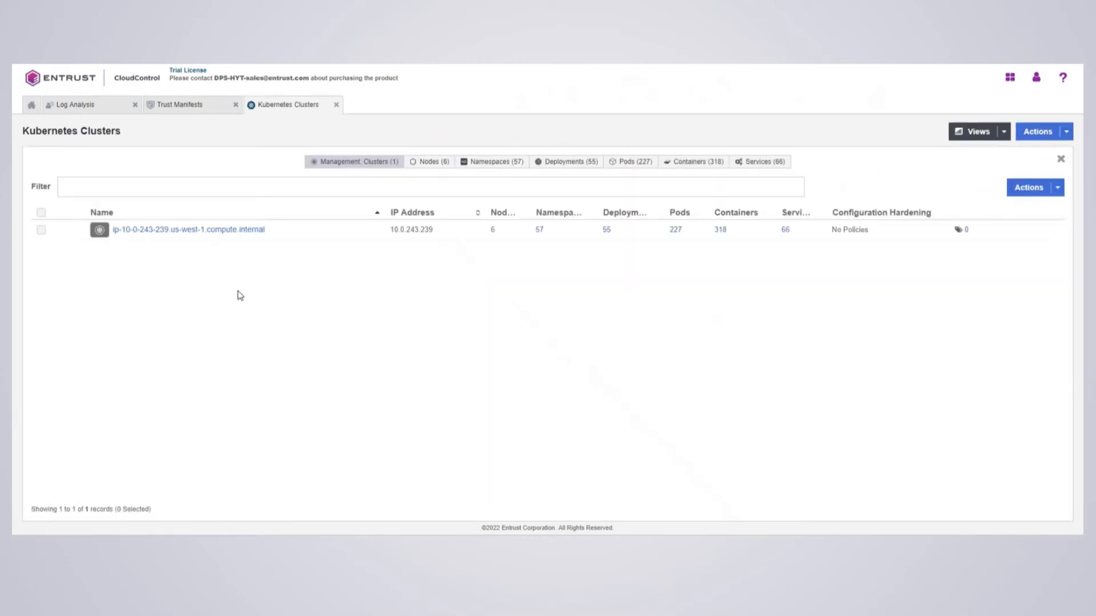
left_click(41, 230)
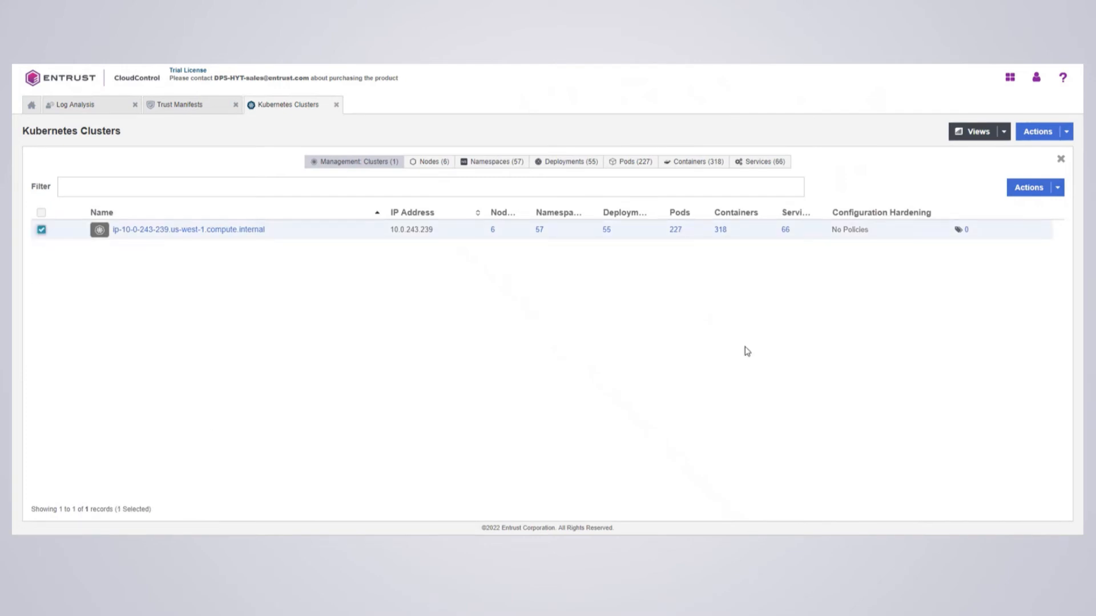
left_click(1057, 190)
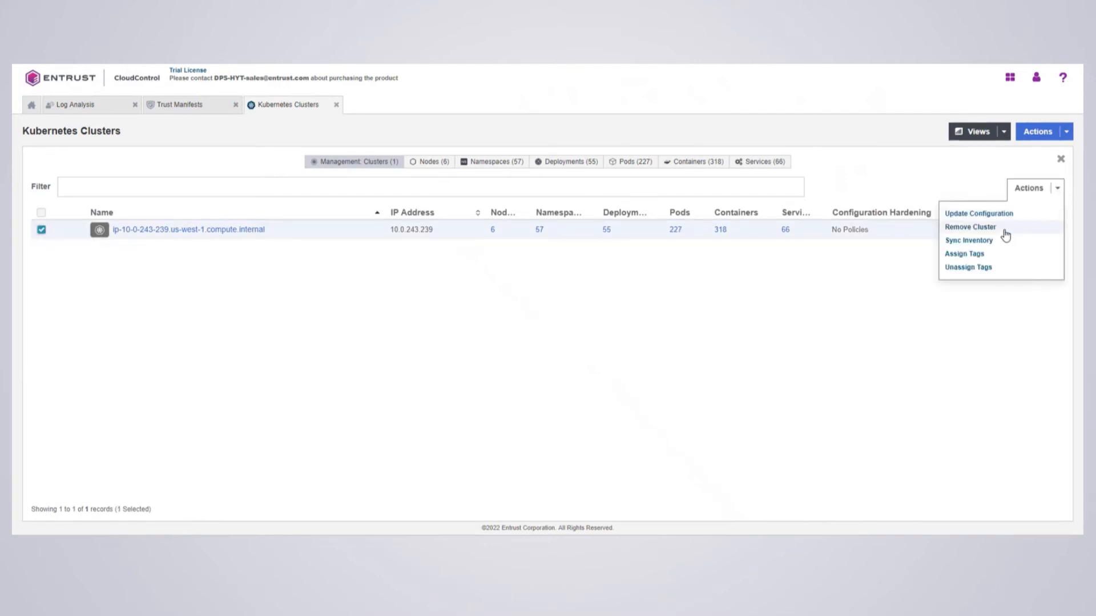
left_click(981, 242)
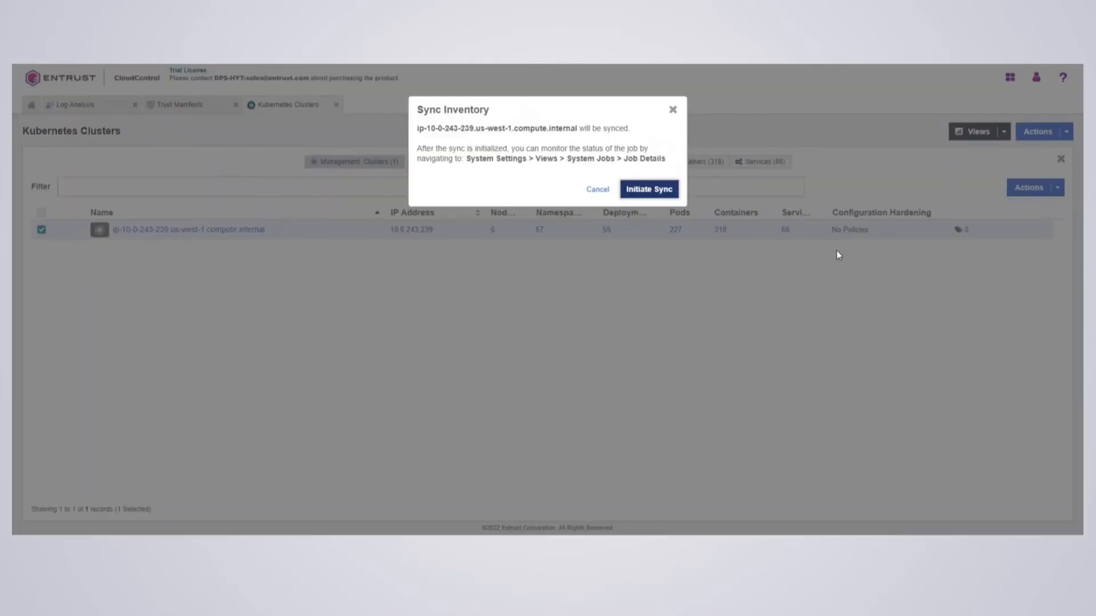
left_click(649, 191)
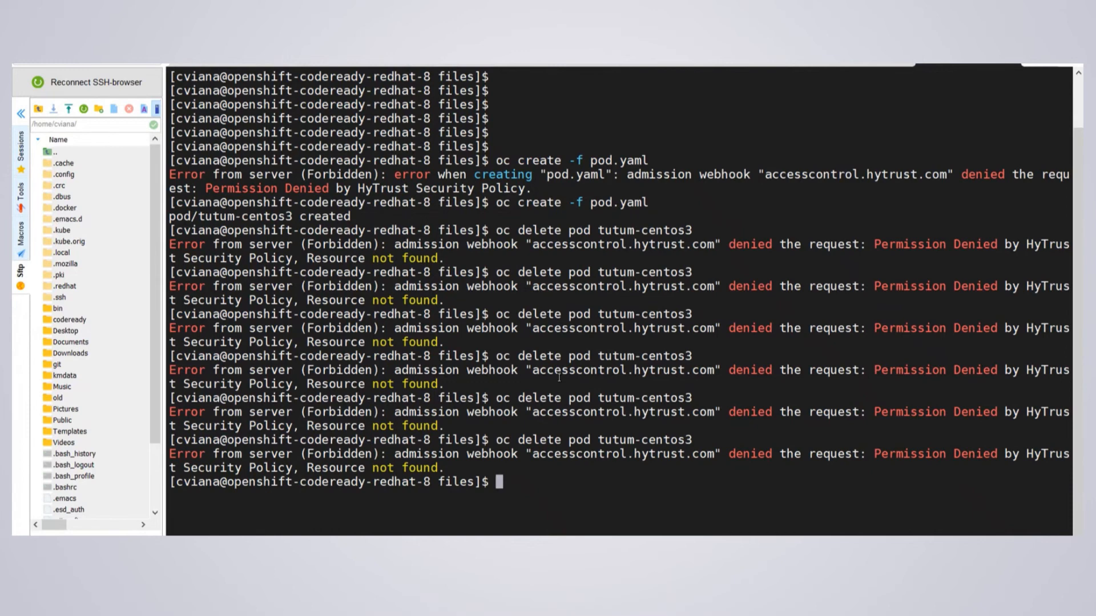
Try deleting the pod by specifying it as pod/tutum-centos3
key("Up")
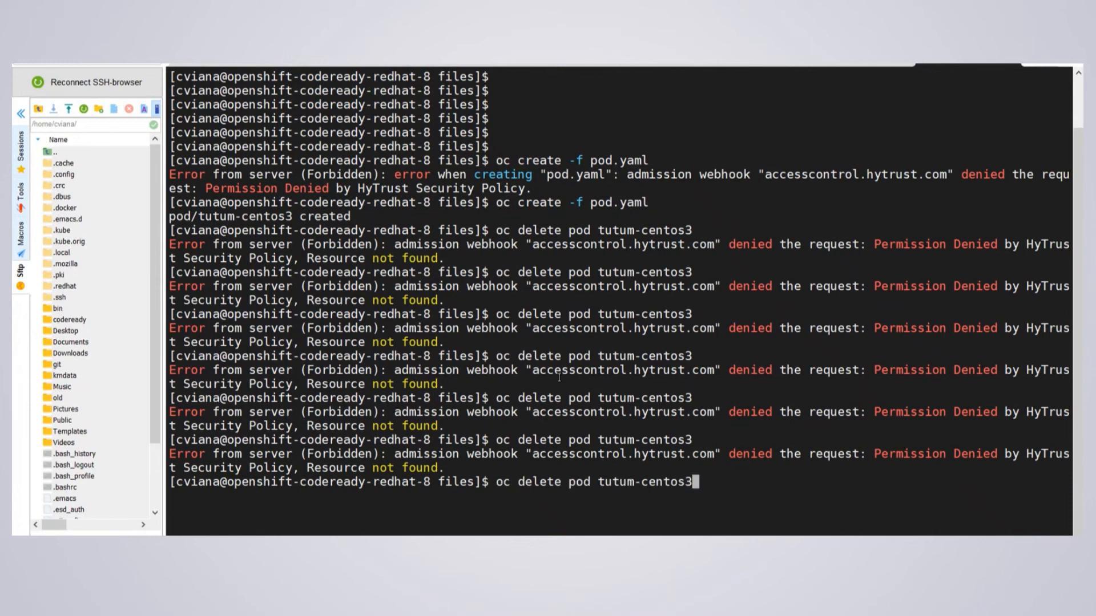
key("Left")
key("Left")
key("Left")
key("Left")
key("Left")
key("Left")
key("Left")
key("Left")
key("Left")
key("Left")
key("Left")
key("Left")
key("Left")
type("pod/")
key("Return")
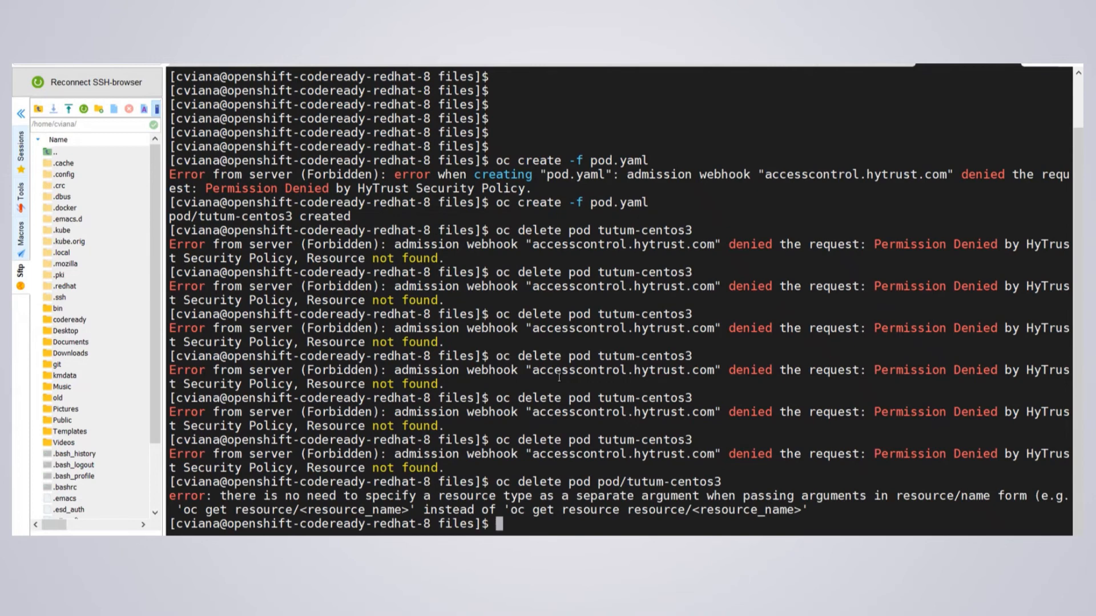
Rerun the delete command for pod tutum-centos3 by its plain name
key("Up")
key("Up")
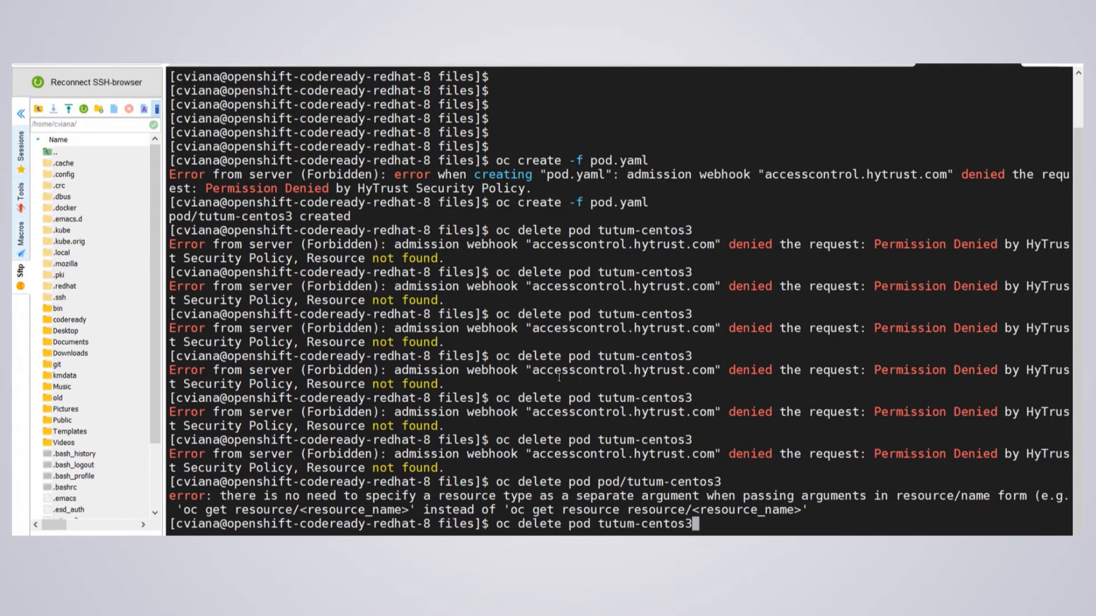
key("Return")
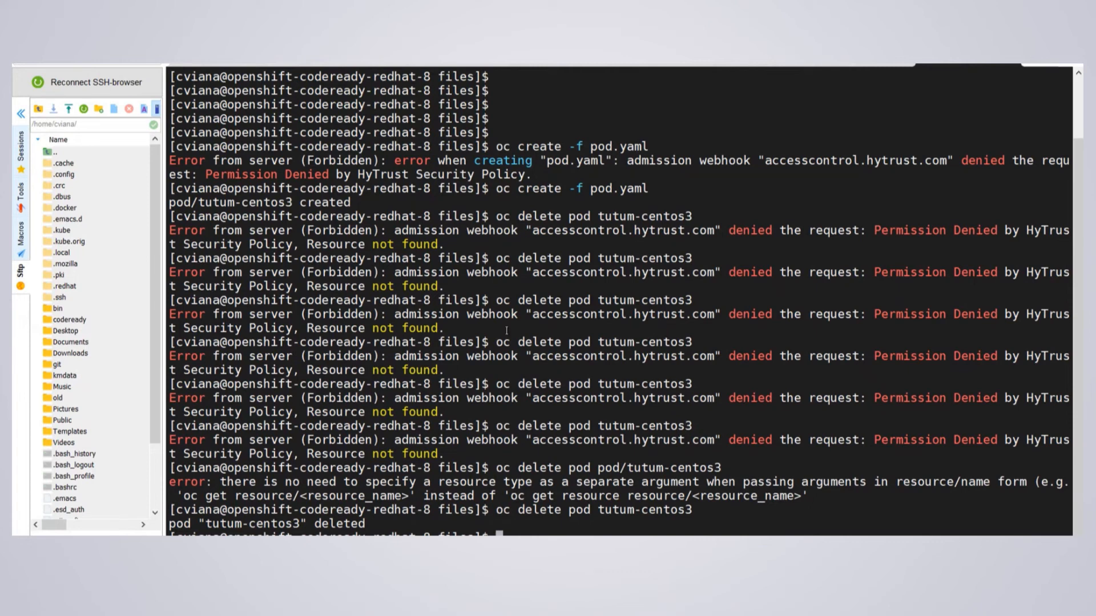
Open the cluster's details page, then return to the Trust Manifests list
left_click_drag(309, 244, 436, 244)
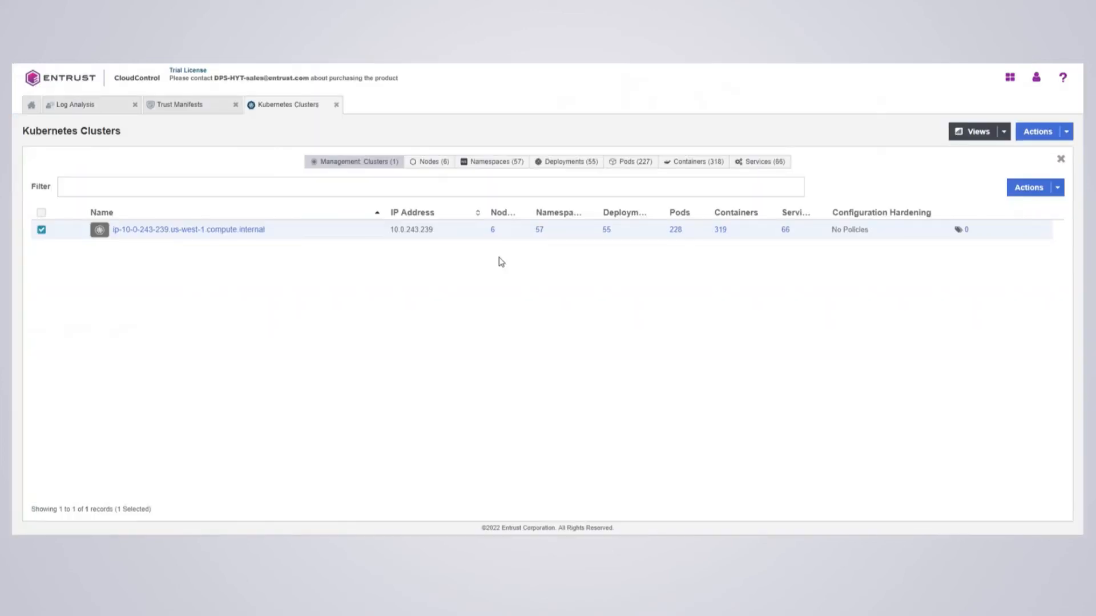
left_click(188, 230)
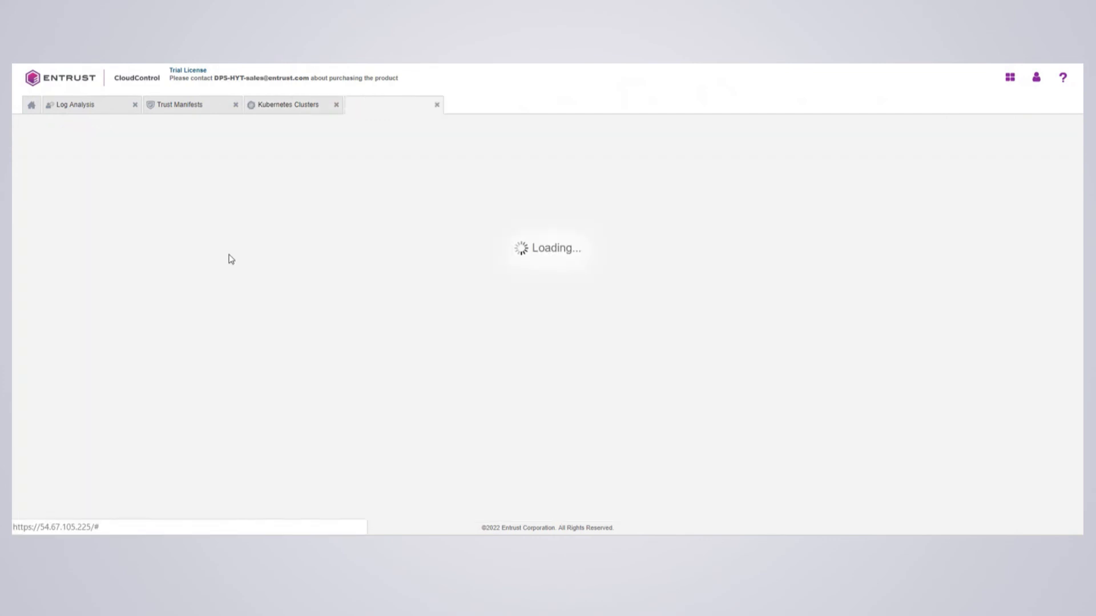
left_click(172, 108)
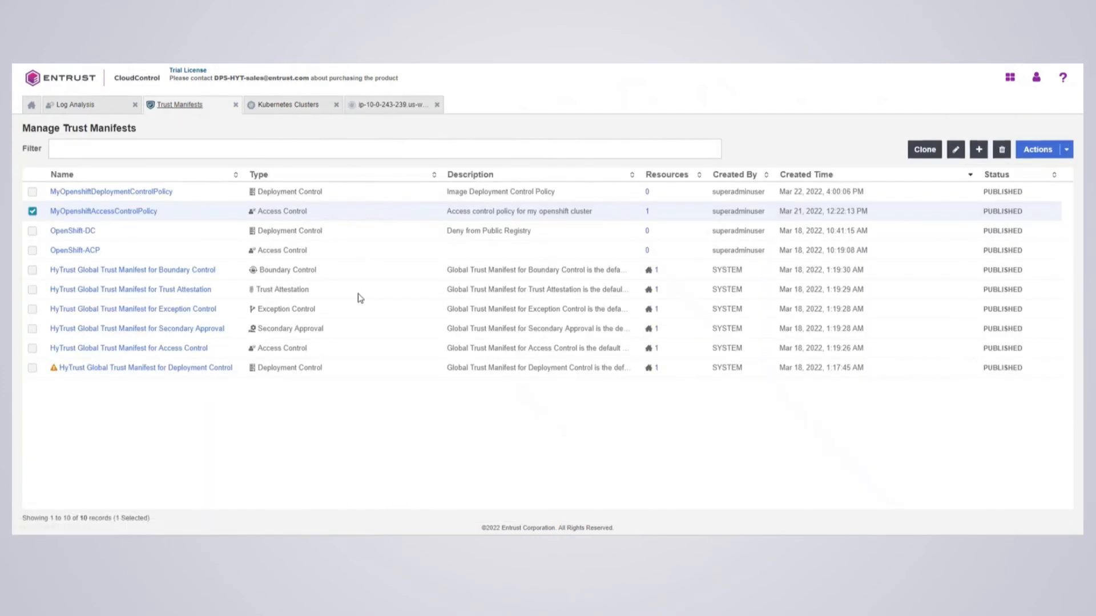
Start a new Access Control trust manifest and name its first rule fdsafds
left_click(979, 150)
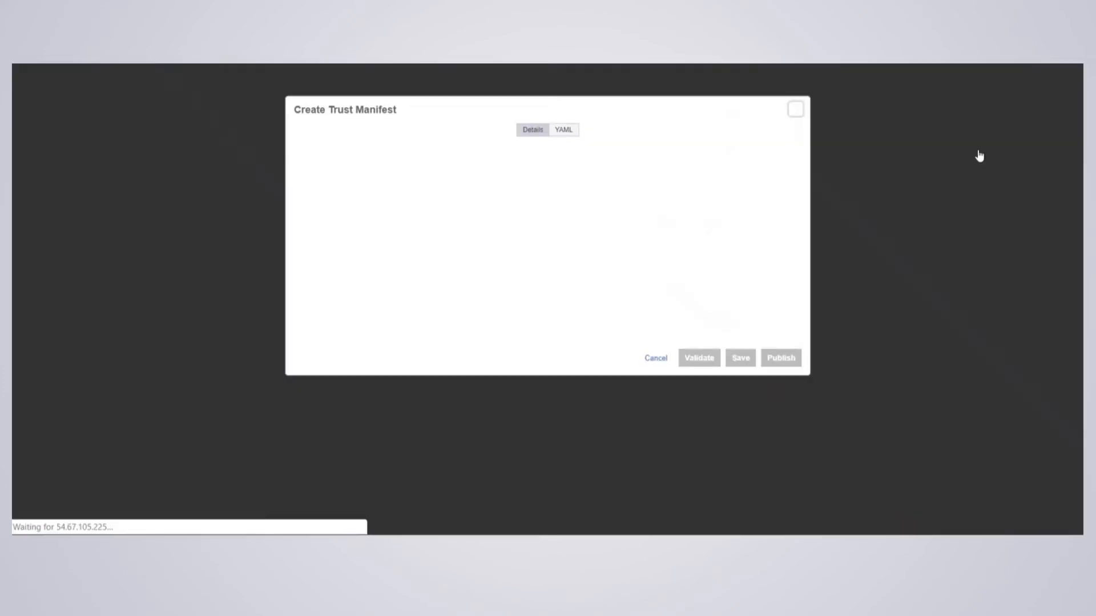
left_click(328, 254)
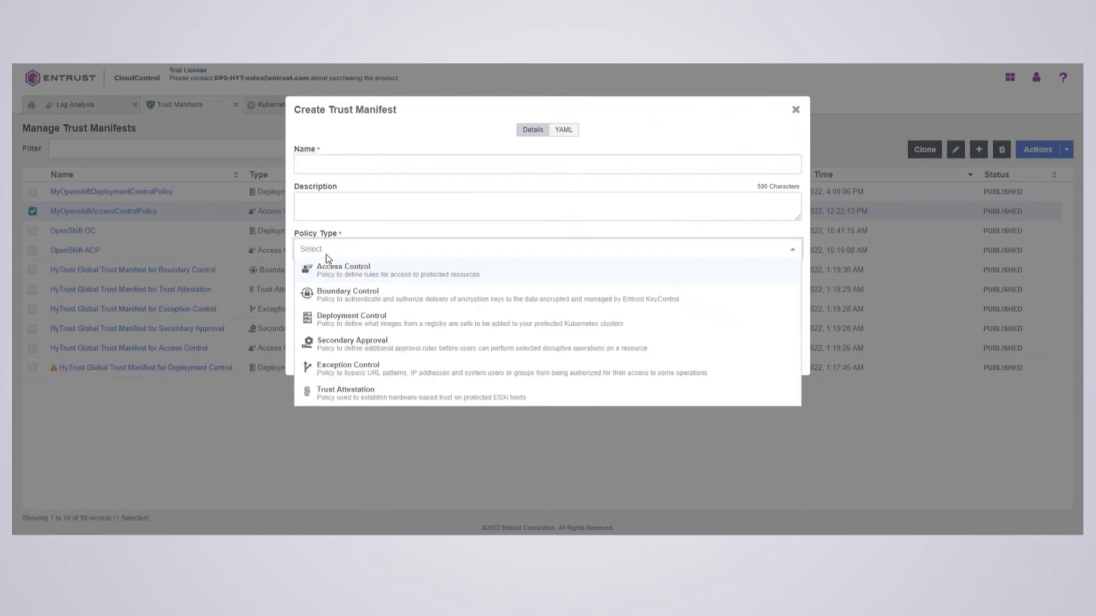
left_click(351, 273)
left_click(345, 165)
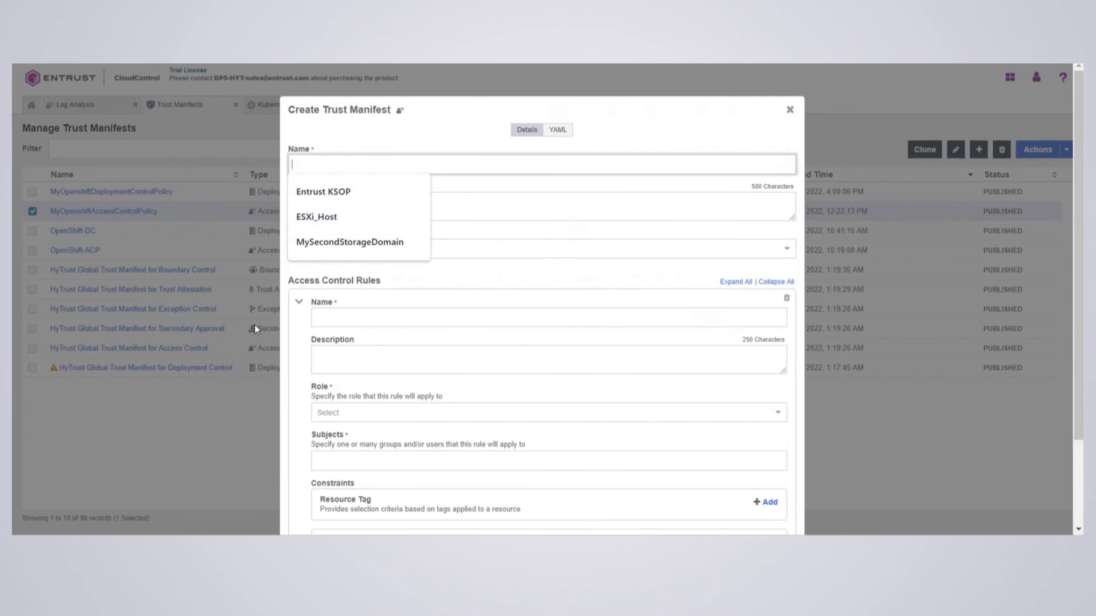
left_click(364, 317)
type("fdsafds")
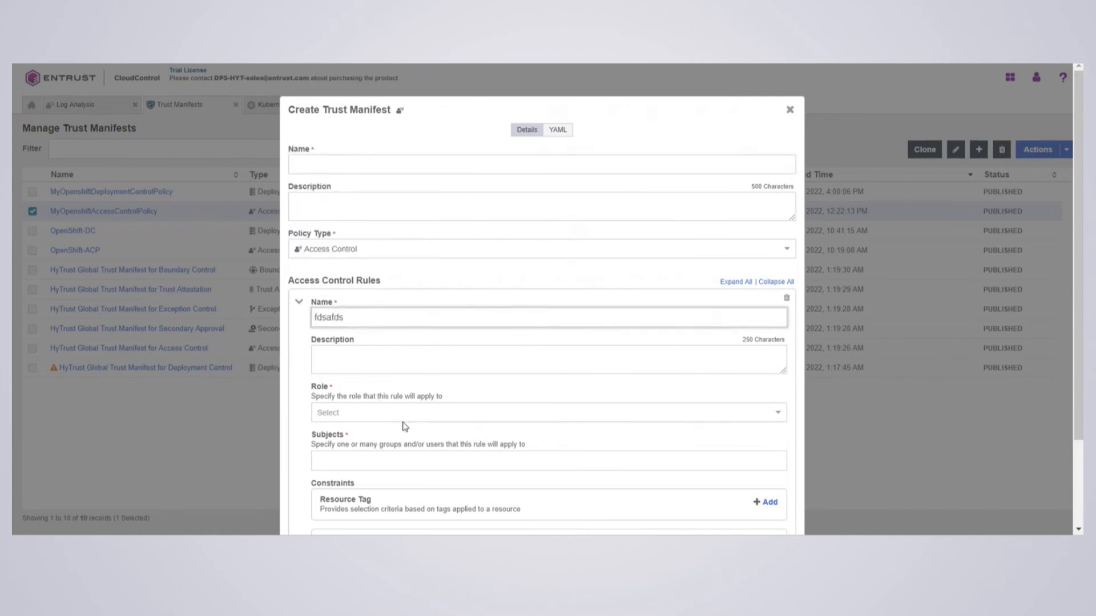
scroll(367, 366, "down", 2)
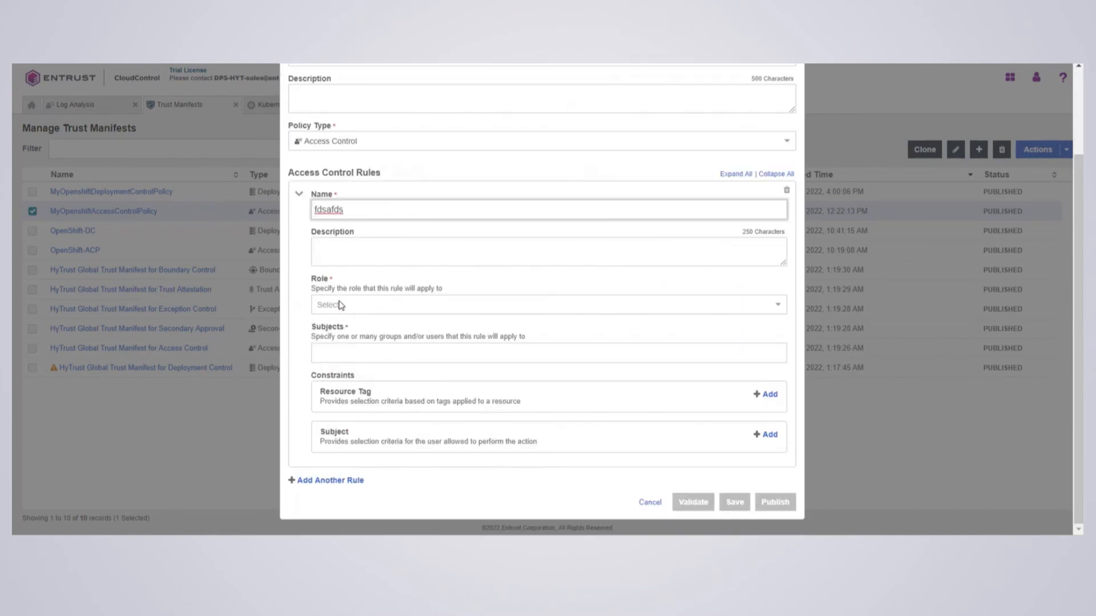